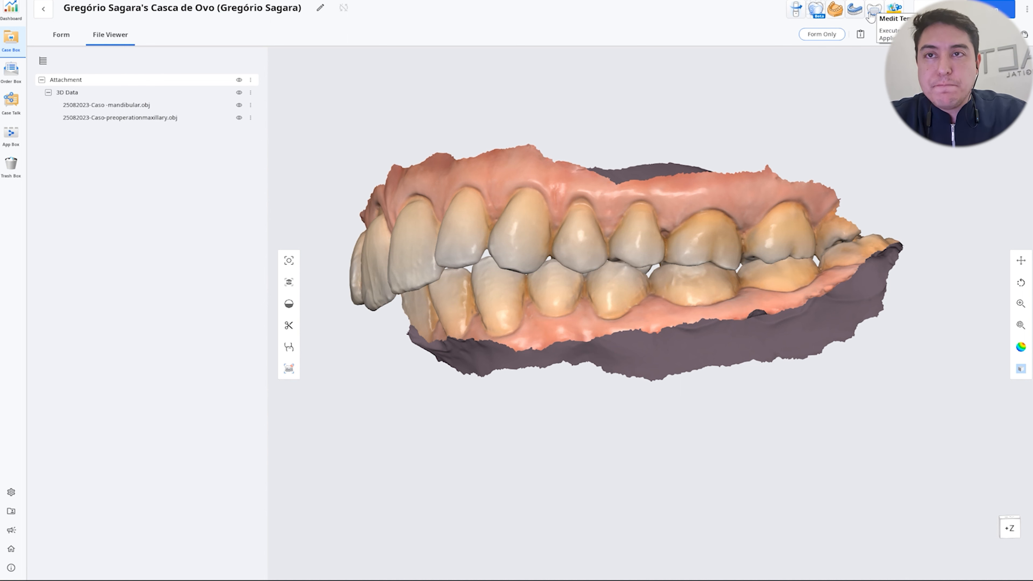
Step: Register a temporary 3D Print crown in shade A2 for tooth 26 in the case form and save it
{"action": "left_click", "coordinate": [9, 145]}
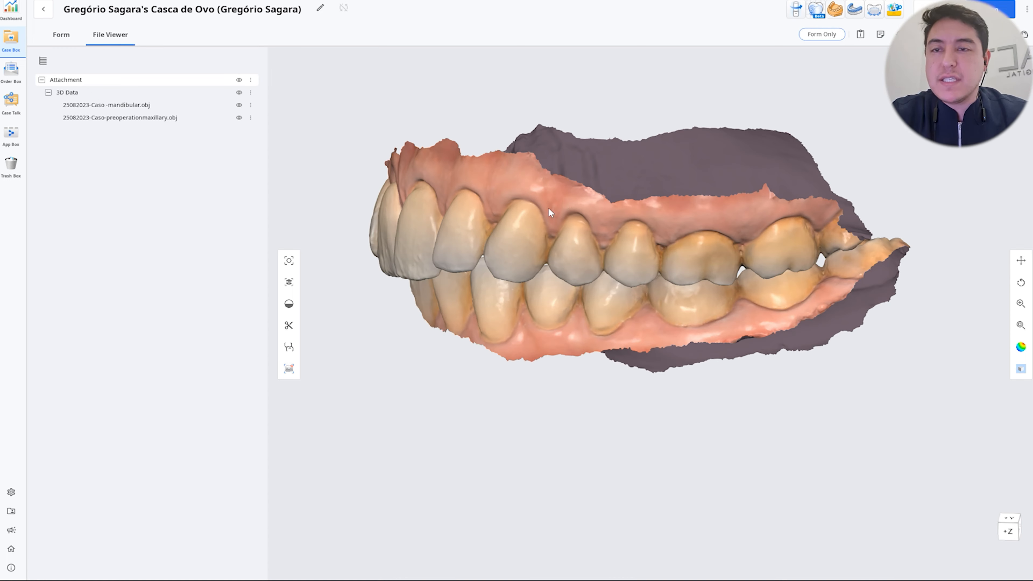
{"action": "left_click", "coordinate": [61, 35]}
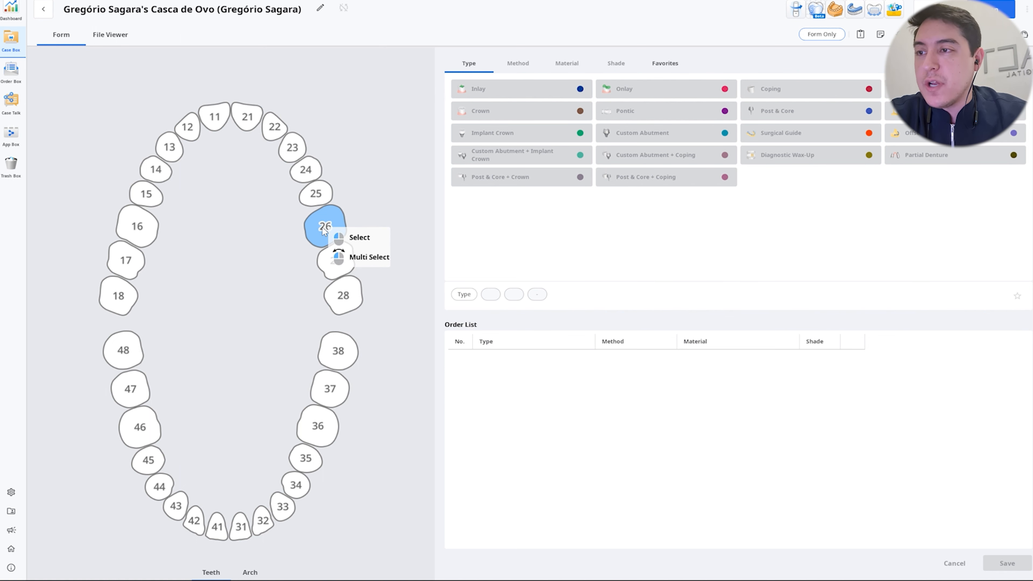
{"action": "left_click", "coordinate": [330, 232]}
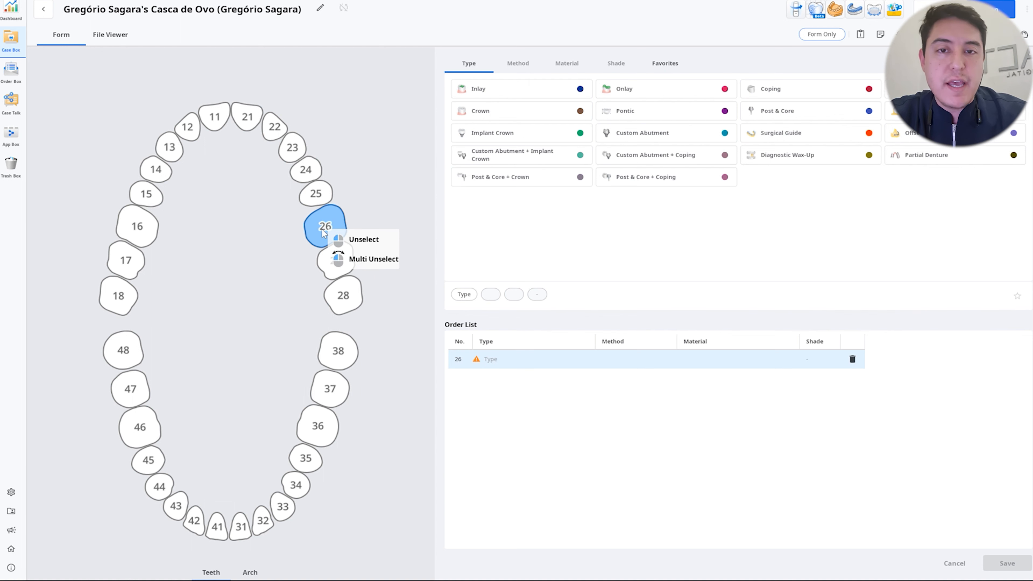
{"action": "left_click", "coordinate": [496, 111]}
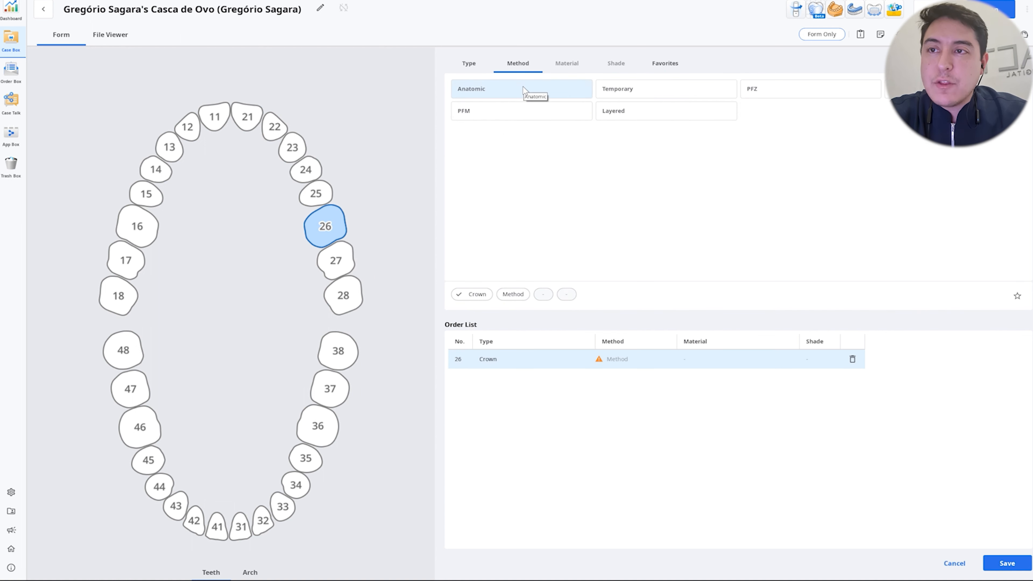
{"action": "left_click", "coordinate": [640, 91]}
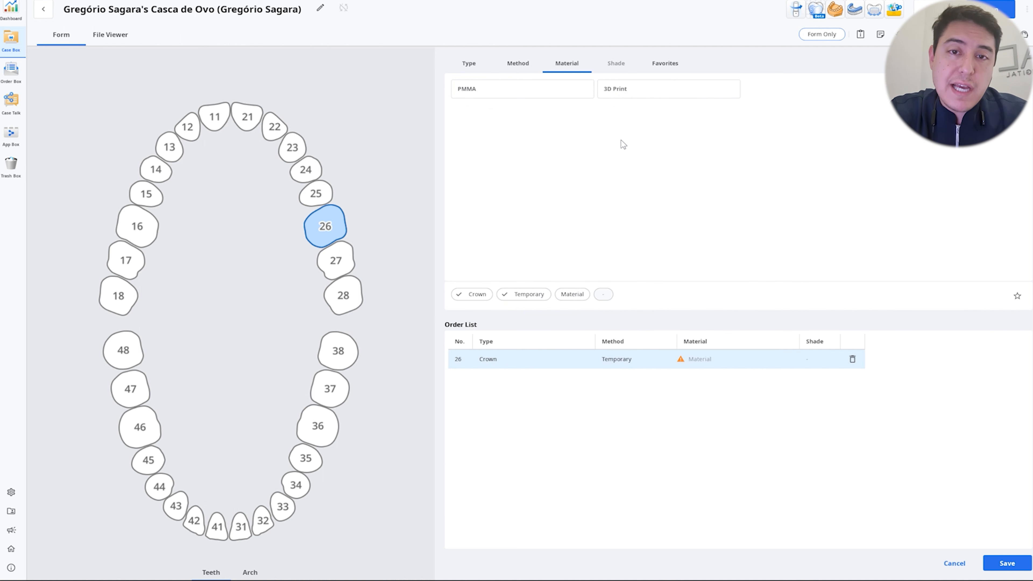
{"action": "left_click", "coordinate": [647, 88]}
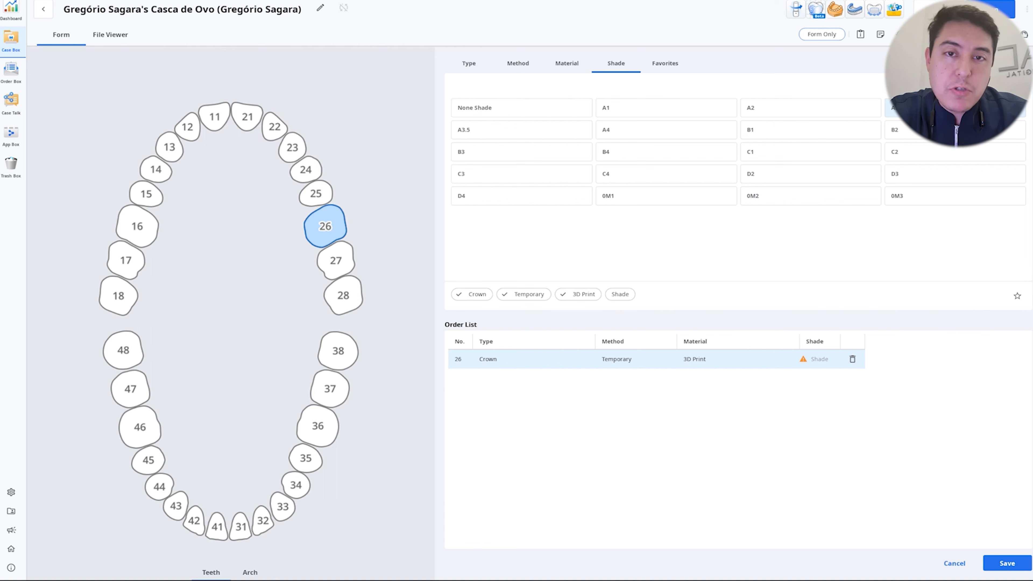
{"action": "left_click", "coordinate": [819, 114]}
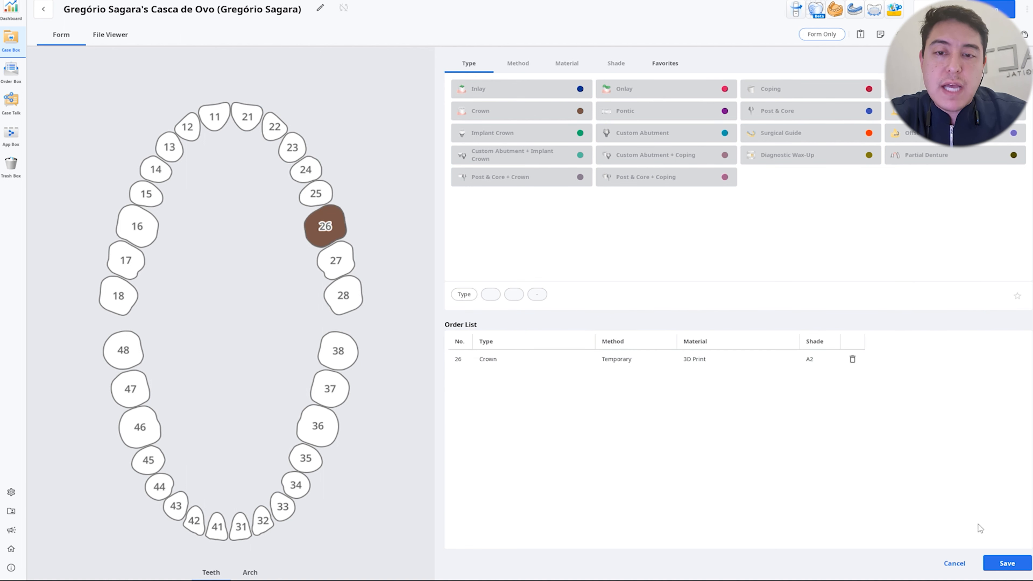
{"action": "left_click", "coordinate": [1008, 563]}
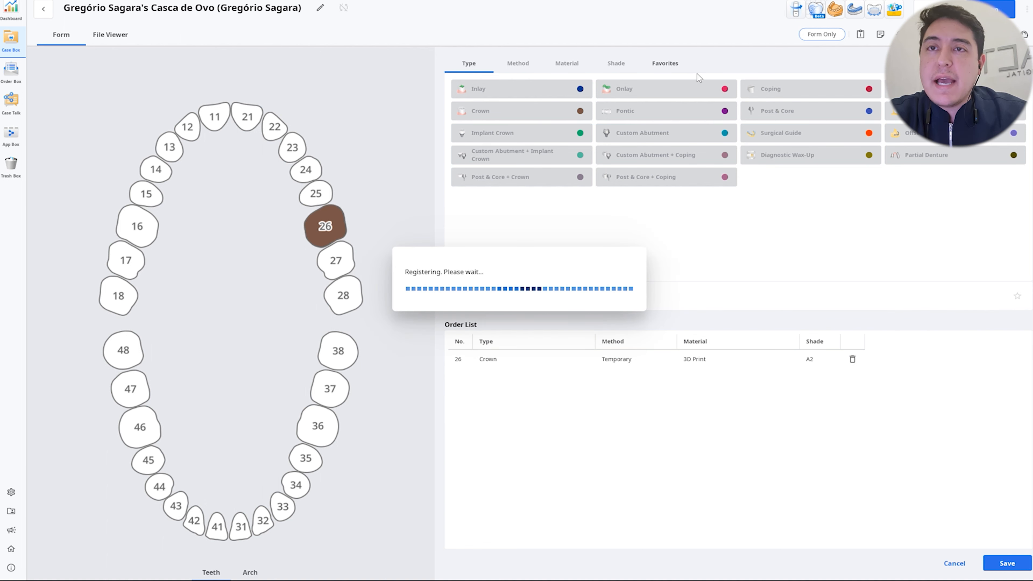
Step: Open the case in the temporary-restoration app and, under Pre-Op Data, assign the preoperationmaxillary scan to Maxilla and the mandibular scan to Mandible
{"action": "left_click", "coordinate": [873, 11]}
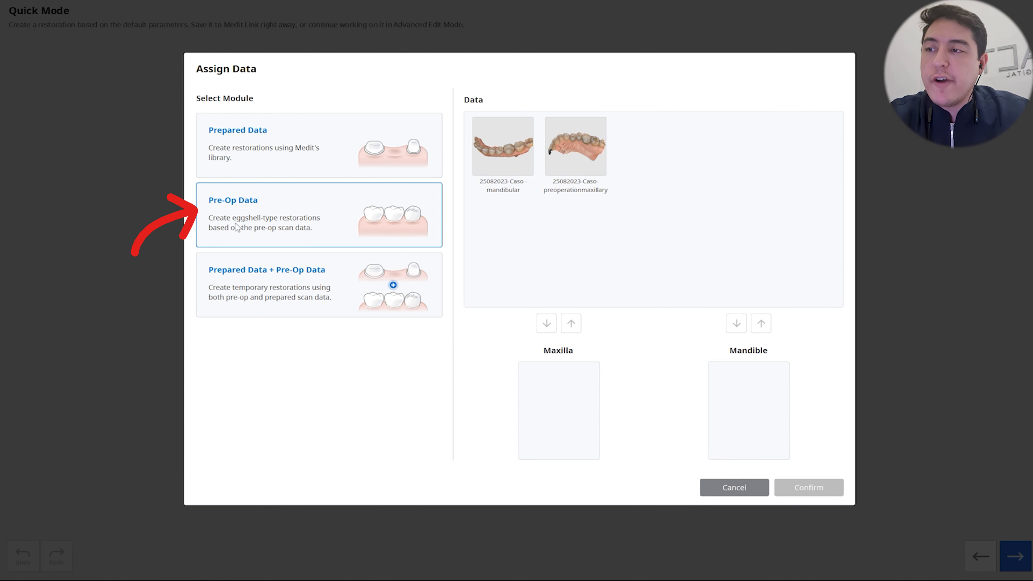
{"action": "left_click", "coordinate": [337, 236]}
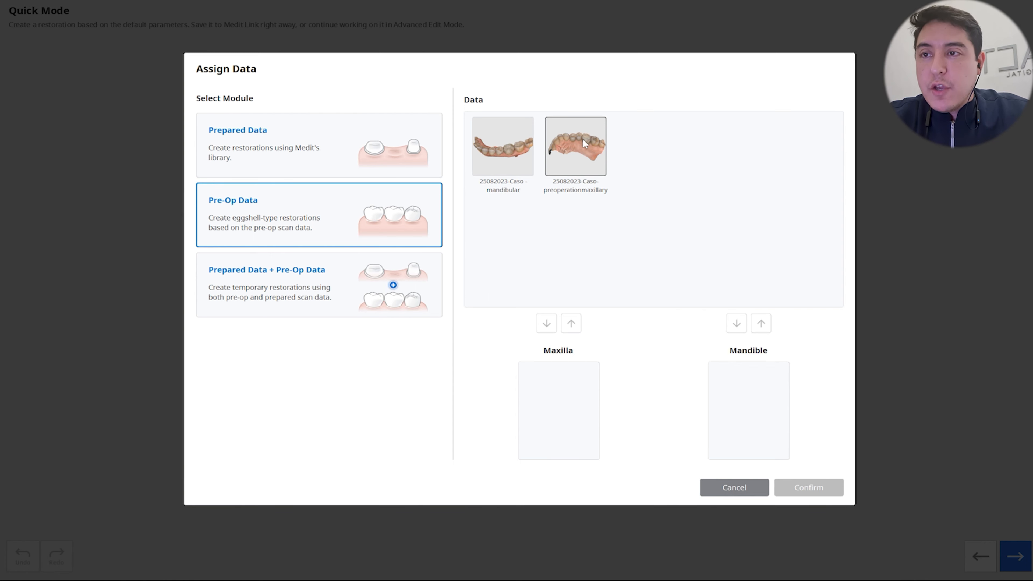
{"action": "left_click_drag", "start_coordinate": [582, 138], "coordinate": [540, 394]}
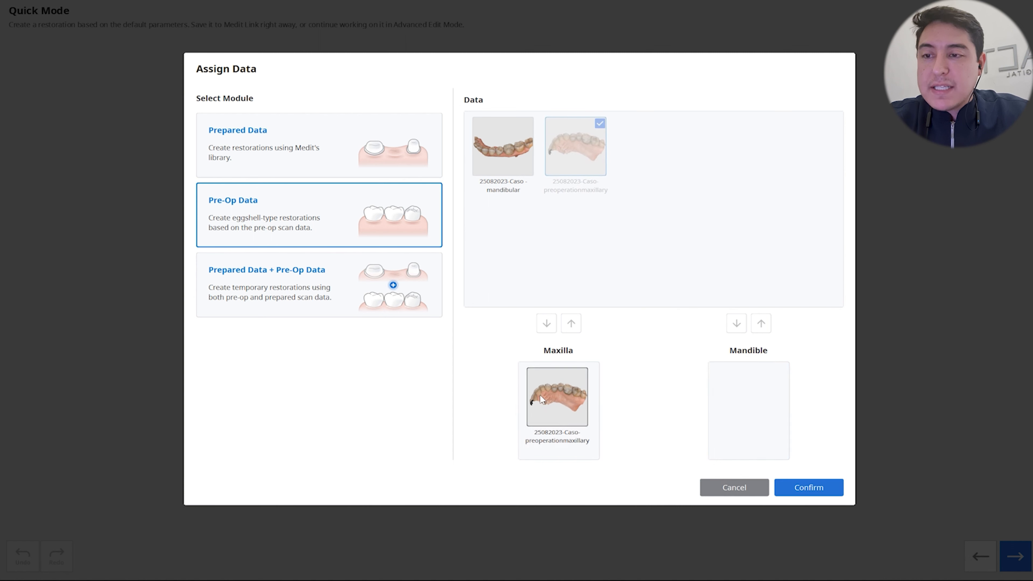
{"action": "left_click", "coordinate": [506, 145]}
{"action": "left_click_drag", "start_coordinate": [506, 145], "coordinate": [724, 390]}
{"action": "left_click", "coordinate": [808, 488]}
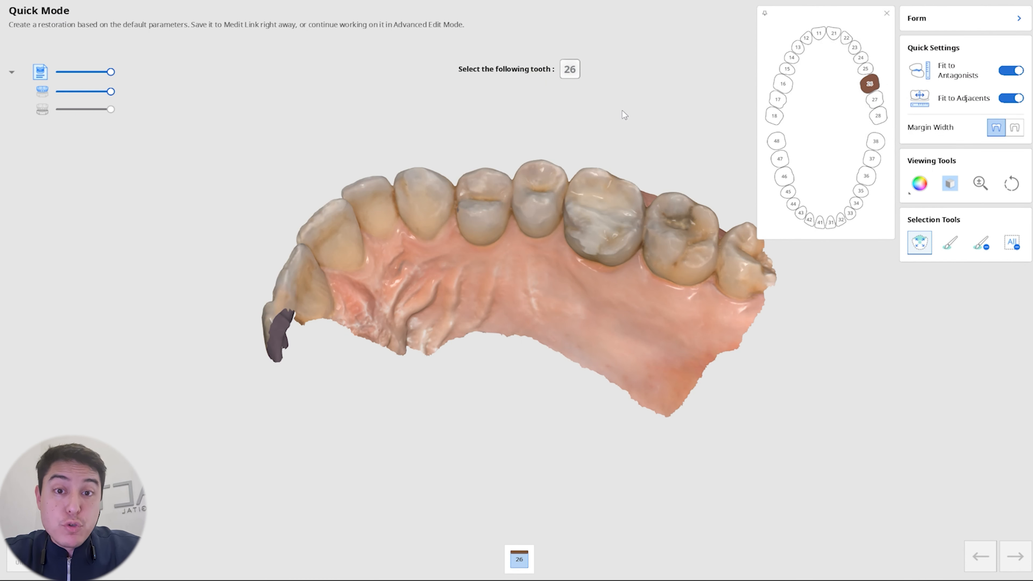
Step: Select tooth 26 on the maxillary scan and check the selected area from the occlusal, palatal and buccal sides
{"action": "right_click_drag", "start_coordinate": [621, 107], "coordinate": [626, 168]}
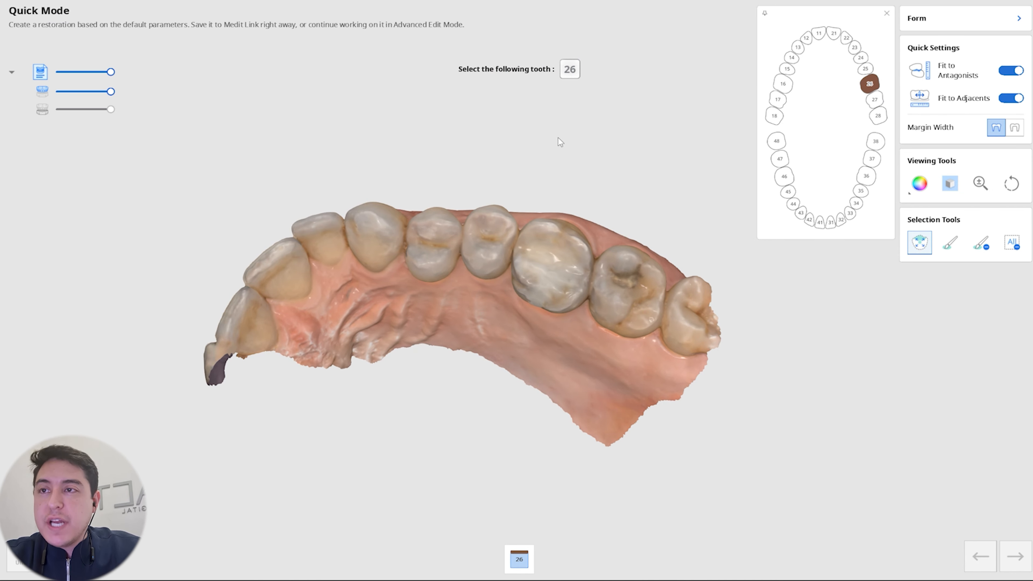
{"action": "left_click", "coordinate": [553, 261]}
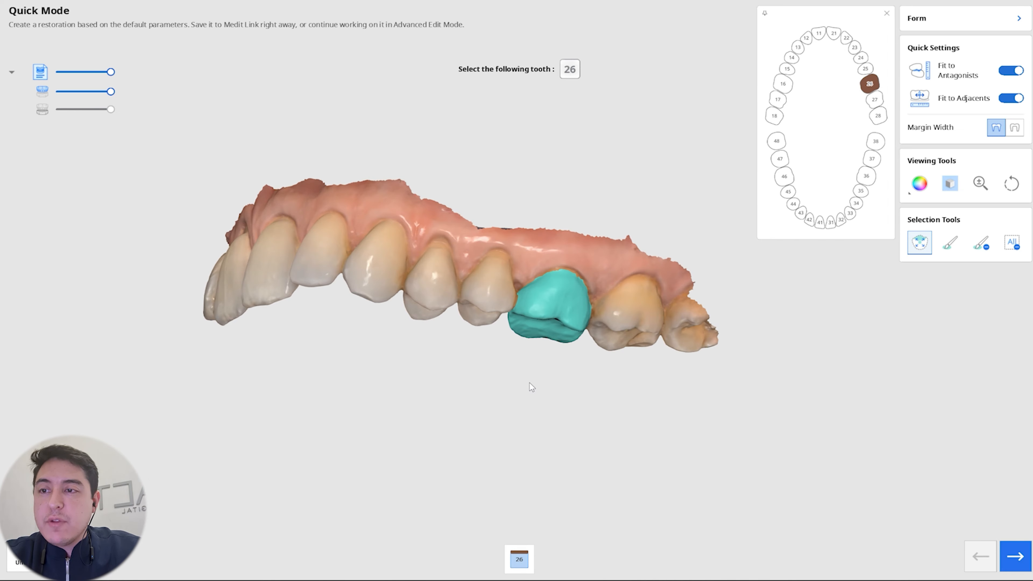
{"action": "scroll", "coordinate": [563, 333], "scroll_direction": "up", "scroll_amount": 1}
{"action": "right_click_drag", "start_coordinate": [548, 374], "coordinate": [560, 167]}
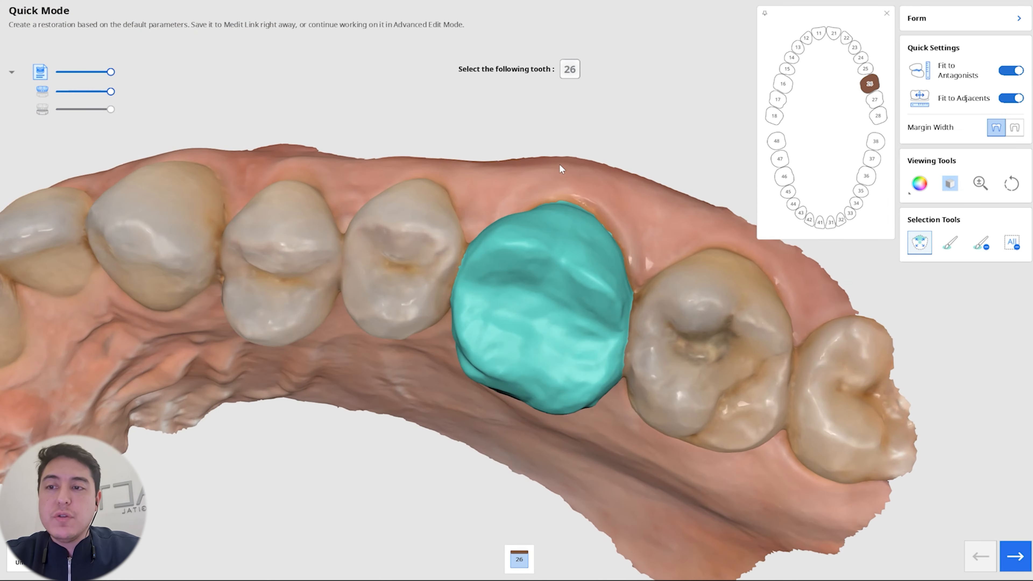
{"action": "right_click_drag", "start_coordinate": [508, 415], "coordinate": [551, 157]}
{"action": "right_click_drag", "start_coordinate": [478, 283], "coordinate": [517, 295]}
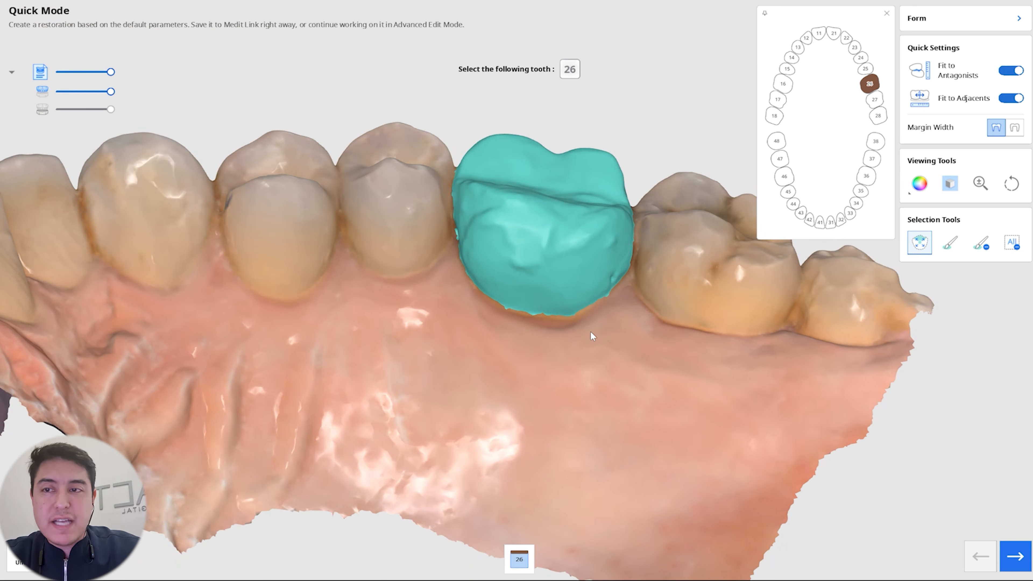
{"action": "right_click_drag", "start_coordinate": [559, 99], "coordinate": [525, 362]}
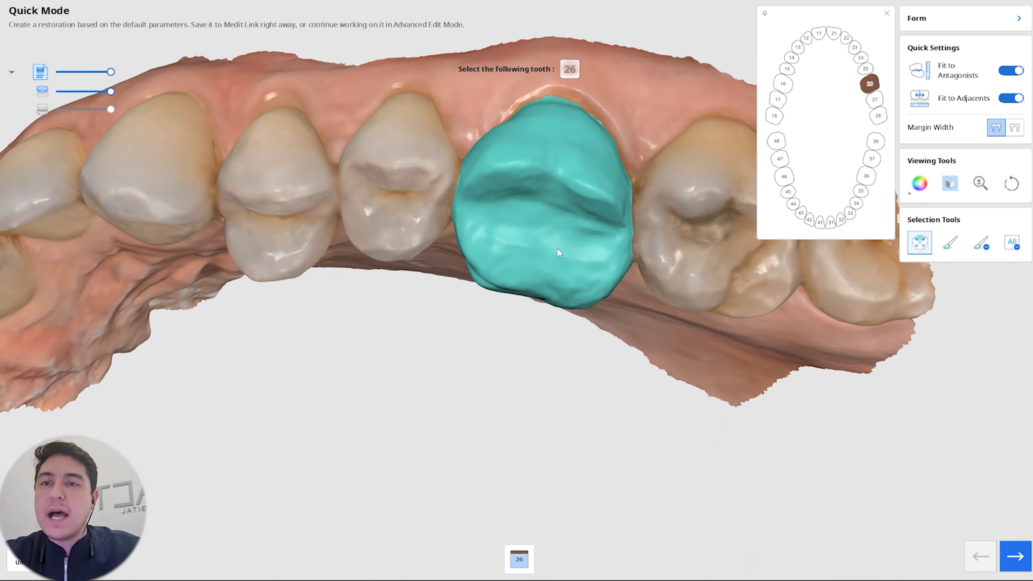
{"action": "right_click_drag", "start_coordinate": [557, 251], "coordinate": [529, 366]}
{"action": "right_click_drag", "start_coordinate": [502, 256], "coordinate": [504, 266]}
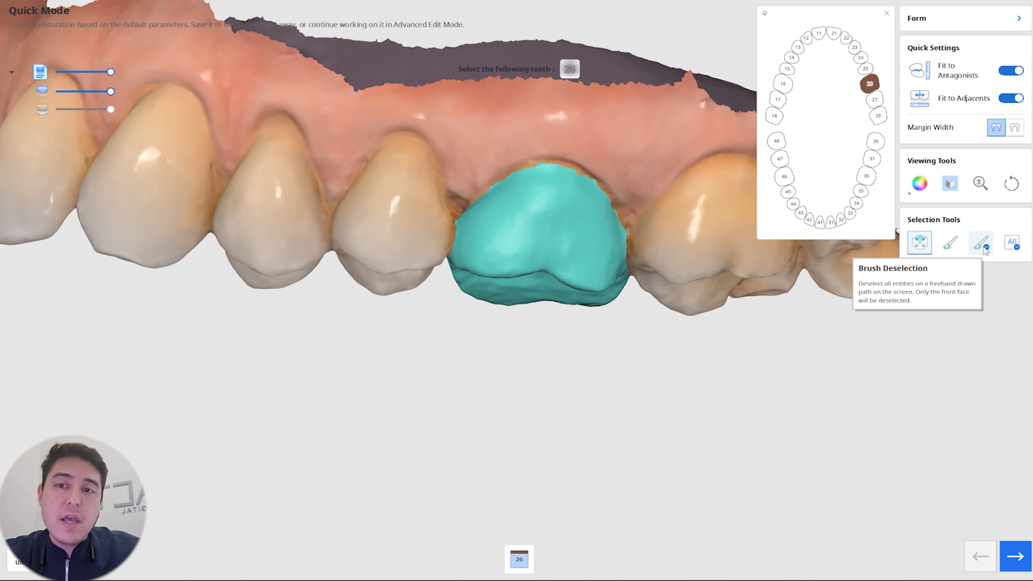
Step: Touch up the selection along tooth 26's gum edge with Brush Selection and proceed to the margin line
{"action": "left_click", "coordinate": [952, 247]}
{"action": "mouse_move", "coordinate": [604, 159]}
{"action": "left_mouse_down"}
{"action": "mouse_move", "coordinate": [618, 176]}
{"action": "mouse_move", "coordinate": [617, 201]}
{"action": "left_mouse_up"}
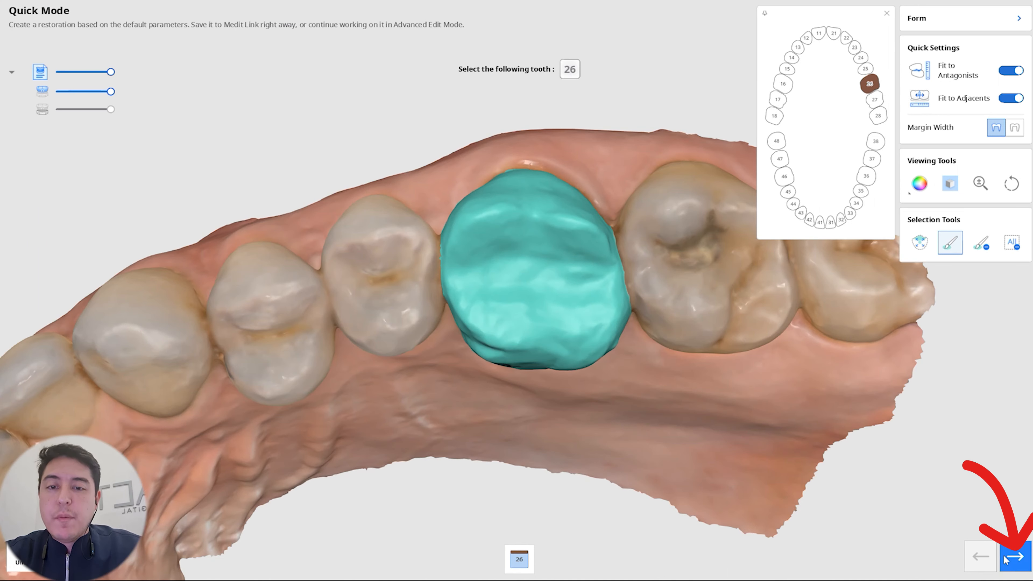
{"action": "left_click", "coordinate": [1012, 562]}
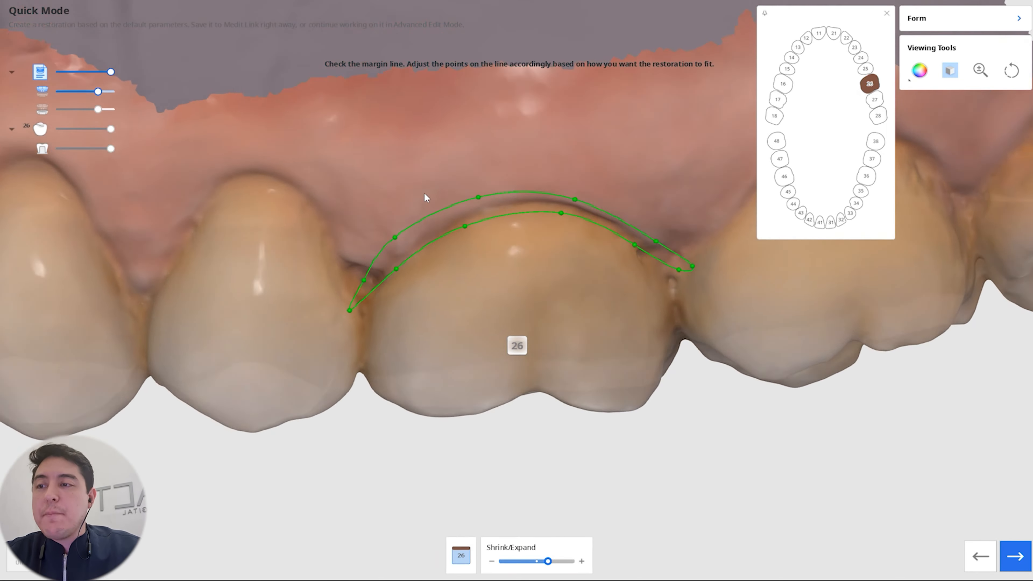
Step: Pull the margin line points at tooth 26's contacts with teeth 27 and 25 slightly inward, toward tooth 26
{"action": "right_click_drag", "start_coordinate": [426, 199], "coordinate": [444, 324]}
{"action": "right_click_drag", "start_coordinate": [473, 391], "coordinate": [436, 439]}
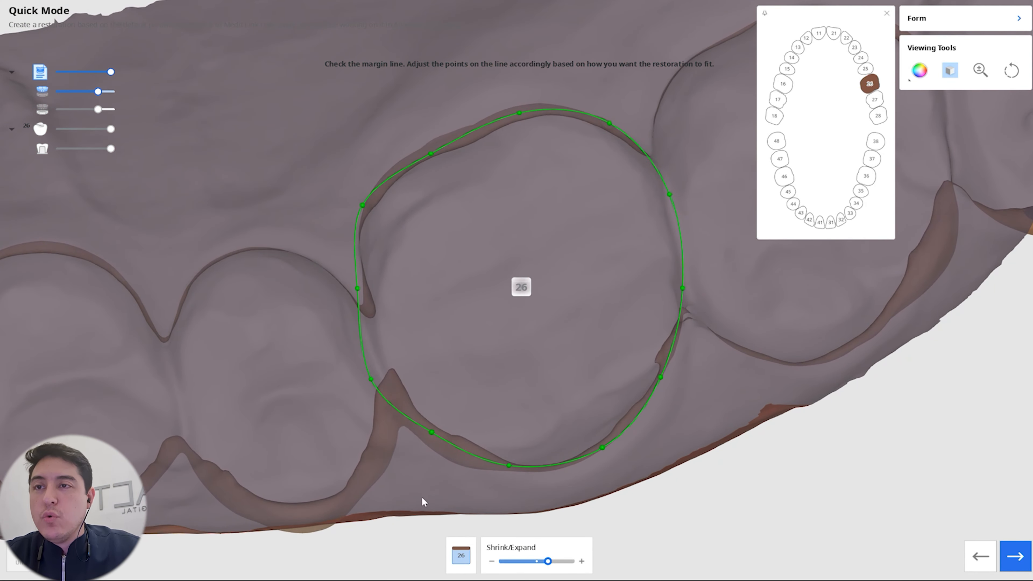
{"action": "right_click_drag", "start_coordinate": [422, 498], "coordinate": [435, 280]}
{"action": "right_click_drag", "start_coordinate": [533, 360], "coordinate": [642, 333]}
{"action": "right_click_drag", "start_coordinate": [571, 413], "coordinate": [581, 190]}
{"action": "right_click_drag", "start_coordinate": [741, 340], "coordinate": [716, 320]}
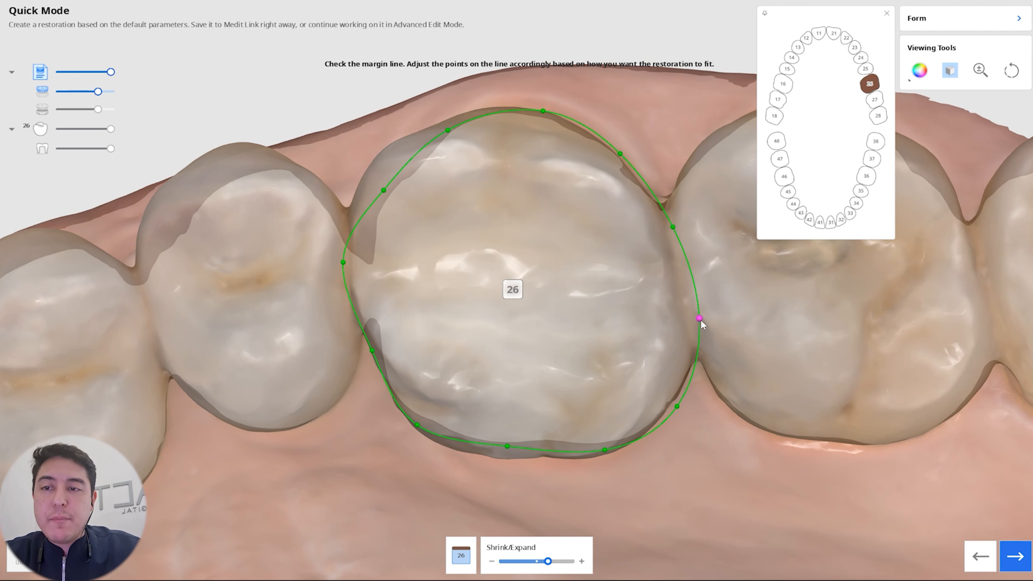
{"action": "left_click_drag", "start_coordinate": [699, 319], "coordinate": [684, 317]}
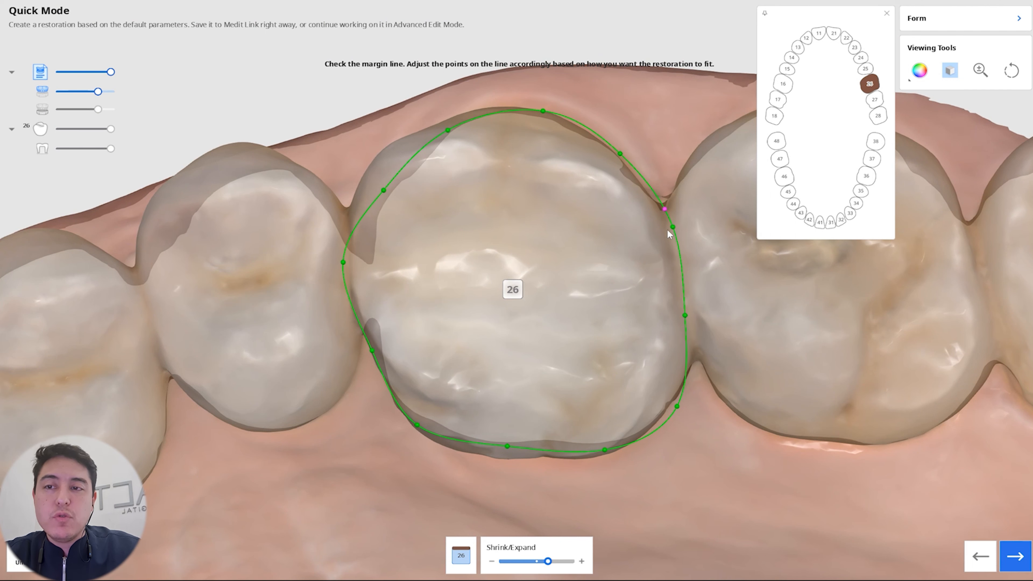
{"action": "right_click_drag", "start_coordinate": [516, 219], "coordinate": [432, 261]}
{"action": "left_click_drag", "start_coordinate": [344, 265], "coordinate": [354, 263]}
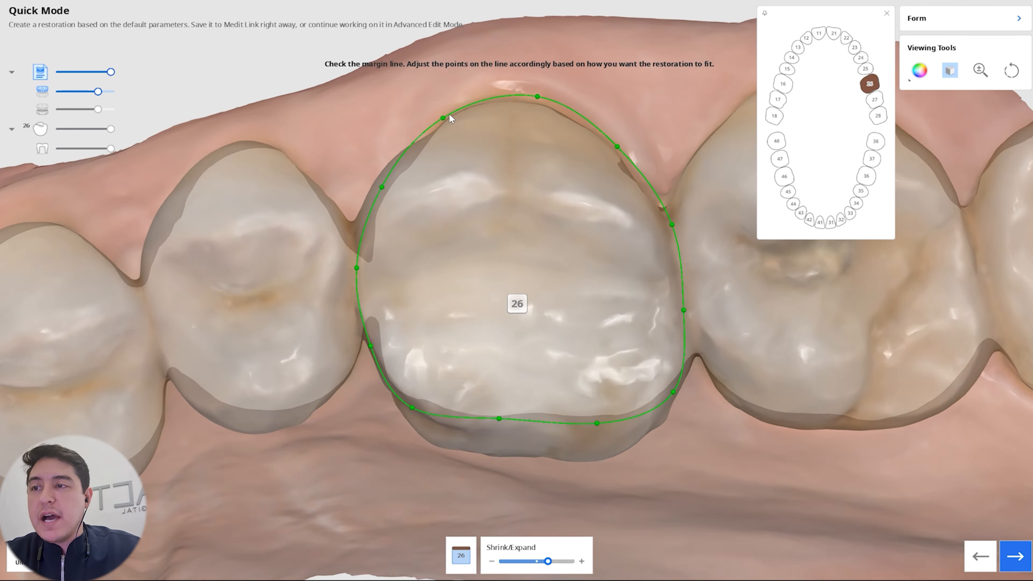
Step: Fine-tune the margin points beside teeth 25 and 27 as seen from the inner side of the scan
{"action": "right_click_drag", "start_coordinate": [448, 113], "coordinate": [373, 283]}
{"action": "left_click_drag", "start_coordinate": [357, 286], "coordinate": [362, 283]}
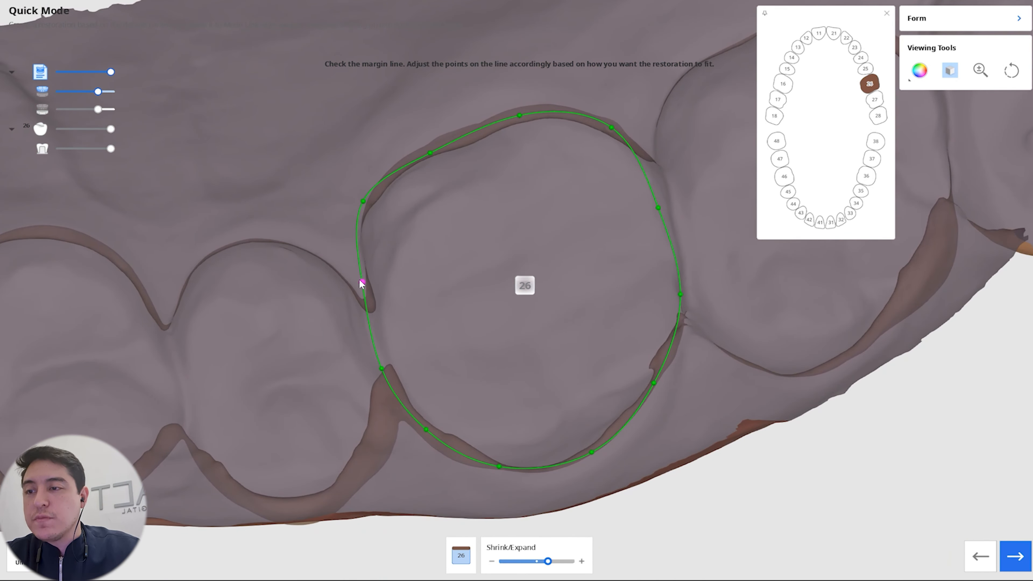
{"action": "left_click_drag", "start_coordinate": [657, 208], "coordinate": [662, 206]}
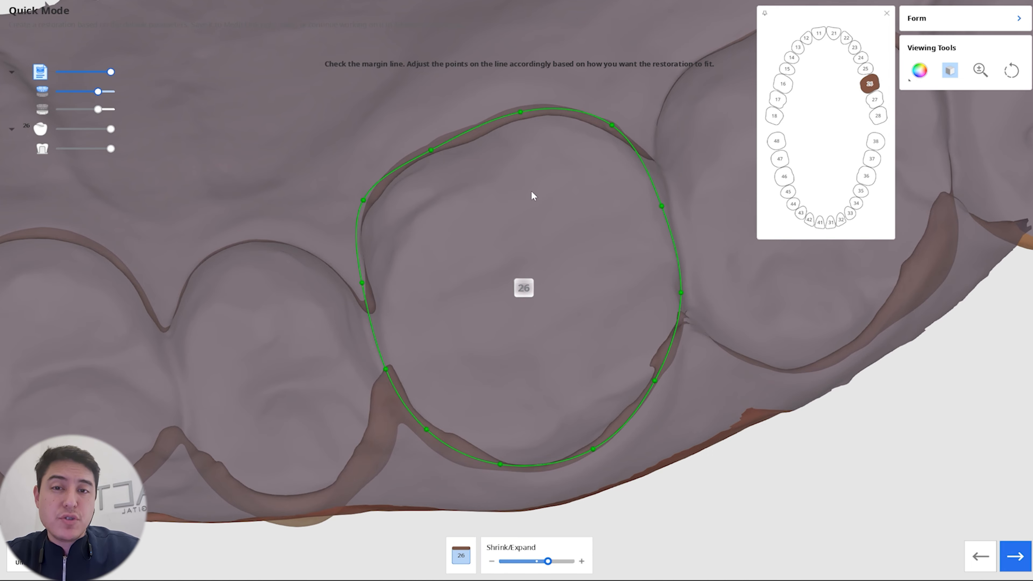
Step: Shift the palatal margin point of tooth 26 slightly toward the crown and generate the eggshell restoration
{"action": "right_click_drag", "start_coordinate": [531, 191], "coordinate": [607, 421]}
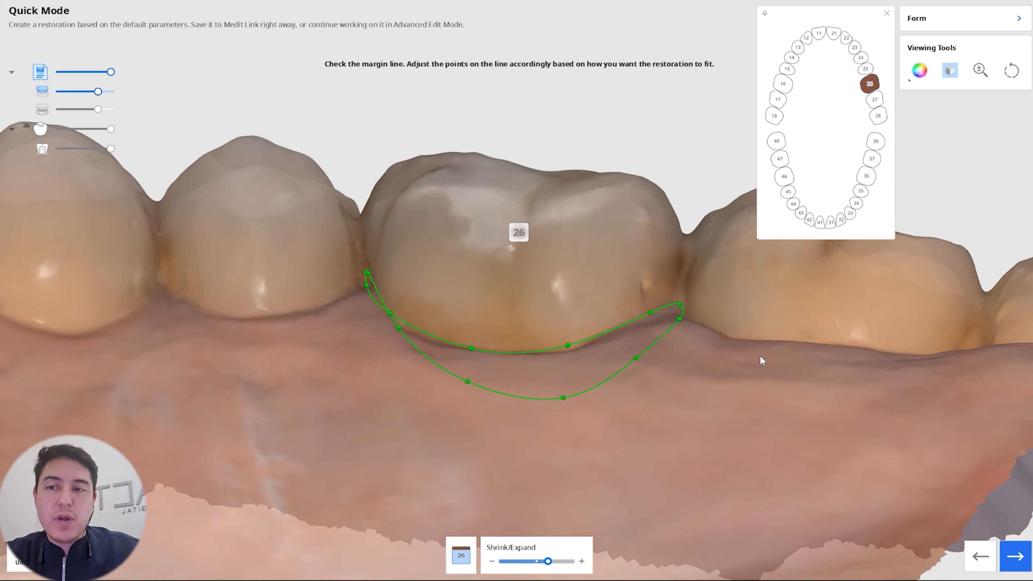
{"action": "right_click_drag", "start_coordinate": [699, 381], "coordinate": [690, 454]}
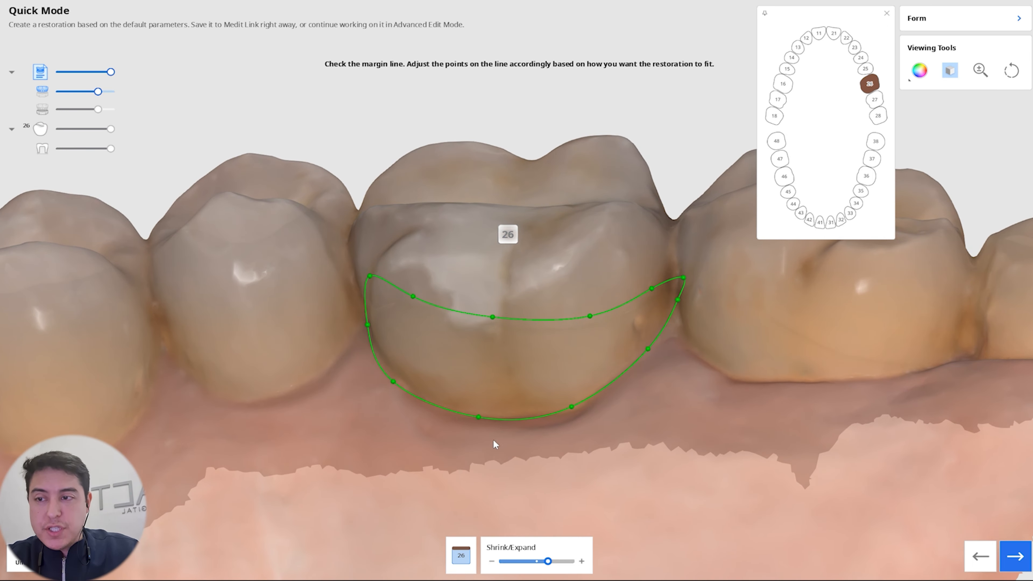
{"action": "right_click_drag", "start_coordinate": [492, 443], "coordinate": [487, 390]}
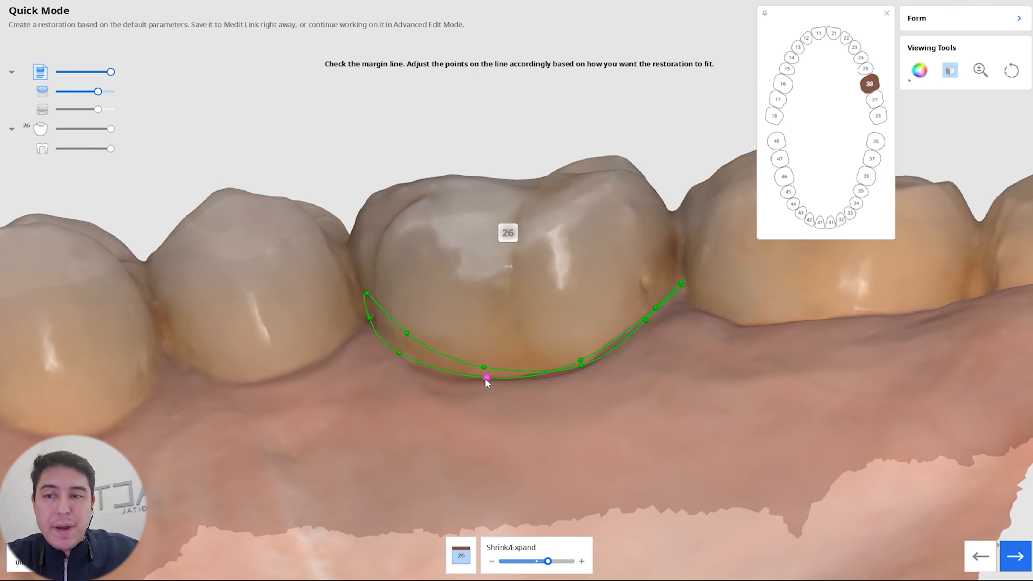
{"action": "mouse_move", "coordinate": [487, 381]}
{"action": "left_mouse_down"}
{"action": "mouse_move", "coordinate": [486, 338]}
{"action": "mouse_move", "coordinate": [488, 377]}
{"action": "left_mouse_up"}
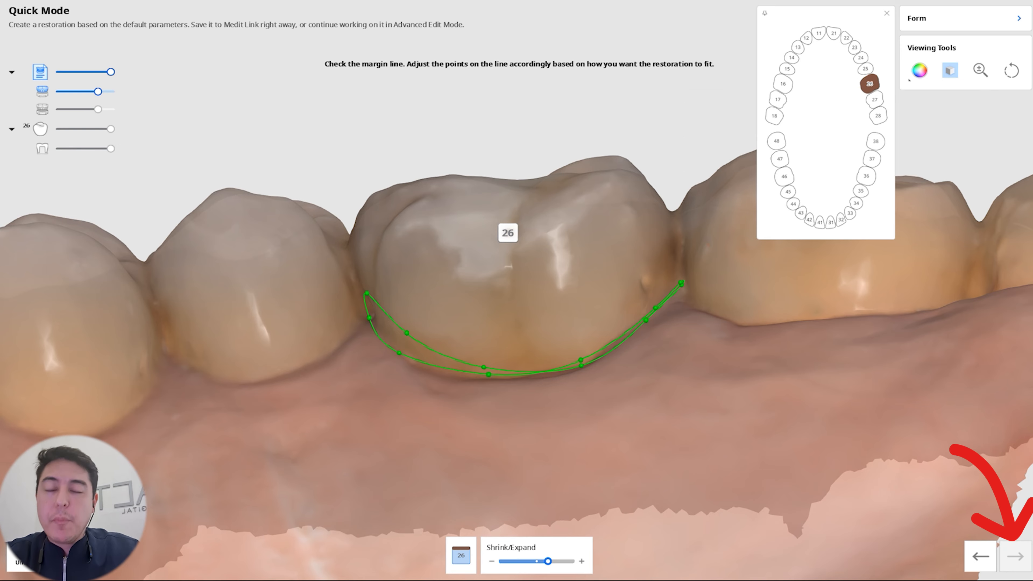
{"action": "left_click", "coordinate": [1014, 557]}
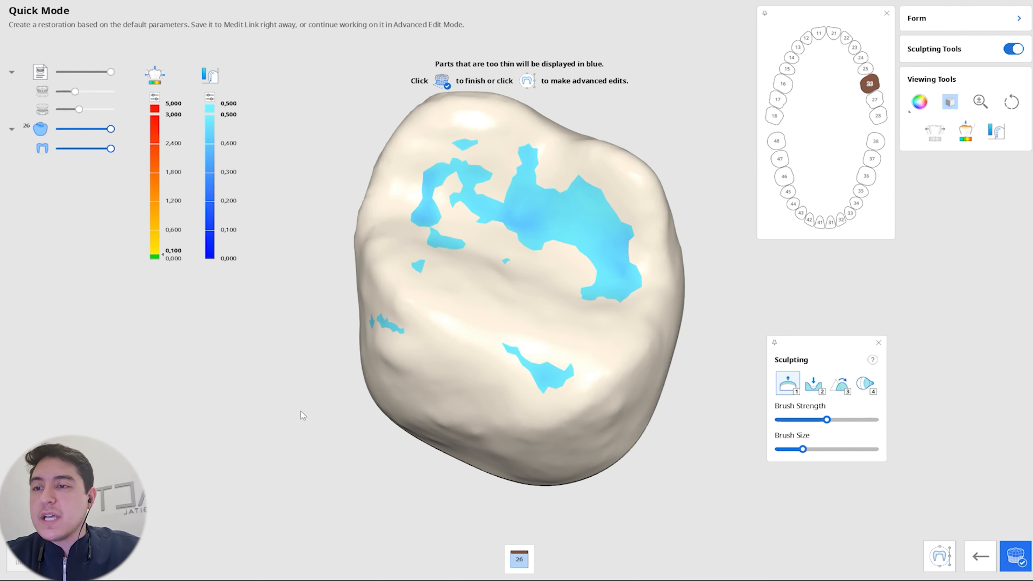
Step: Hide the arch scans and examine the eggshell crown's thin areas, outer surface and hollow interior
{"action": "mouse_move", "coordinate": [299, 415]}
{"action": "right_mouse_down"}
{"action": "mouse_move", "coordinate": [353, 277]}
{"action": "mouse_move", "coordinate": [479, 194]}
{"action": "mouse_move", "coordinate": [635, 134]}
{"action": "mouse_move", "coordinate": [668, 247]}
{"action": "right_mouse_up"}
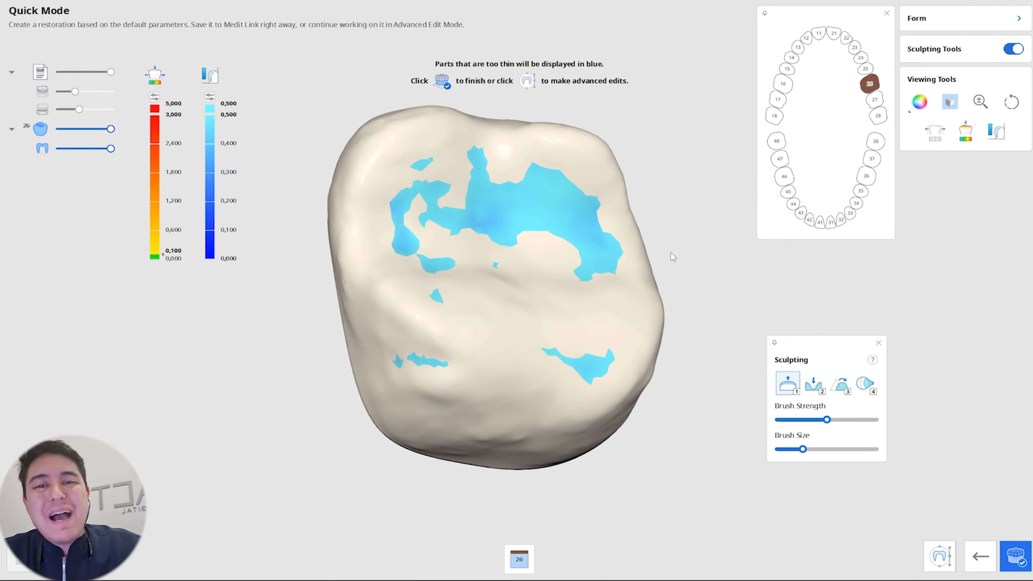
{"action": "right_click_drag", "start_coordinate": [659, 179], "coordinate": [802, 480]}
{"action": "right_click_drag", "start_coordinate": [364, 212], "coordinate": [506, 208]}
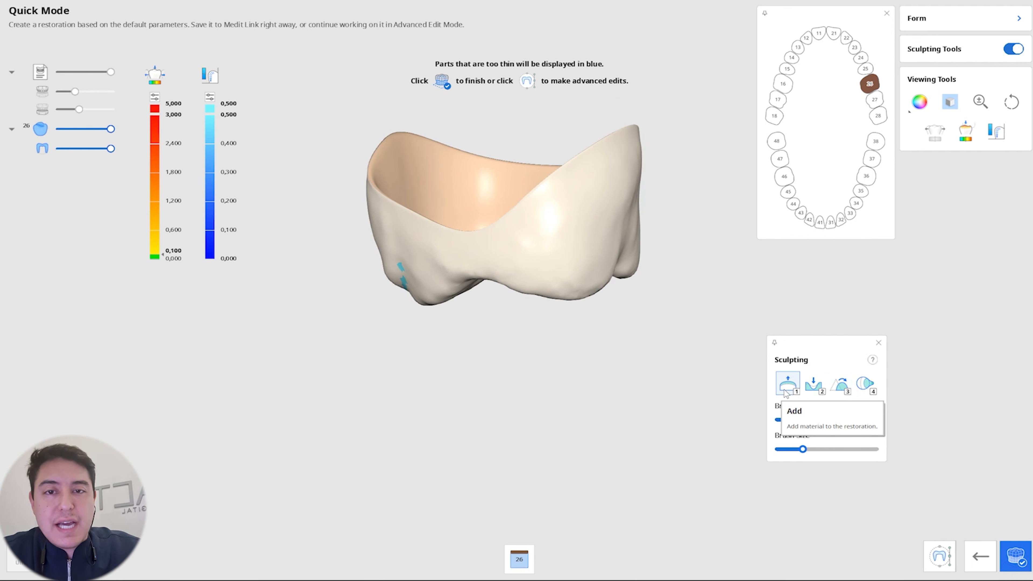
{"action": "right_click_drag", "start_coordinate": [601, 249], "coordinate": [592, 247]}
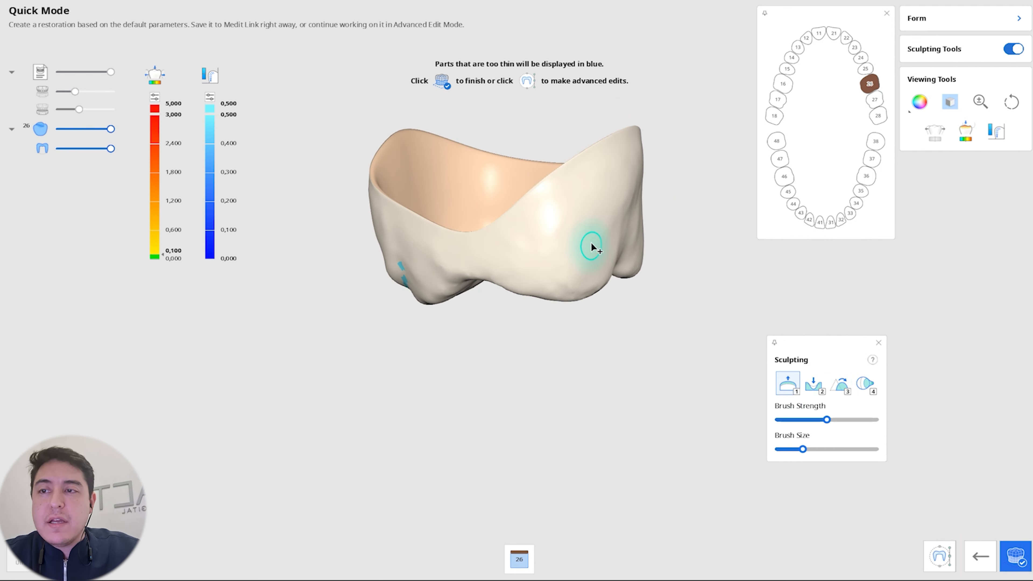
{"action": "scroll", "coordinate": [593, 246], "scroll_direction": "down", "scroll_amount": 1}
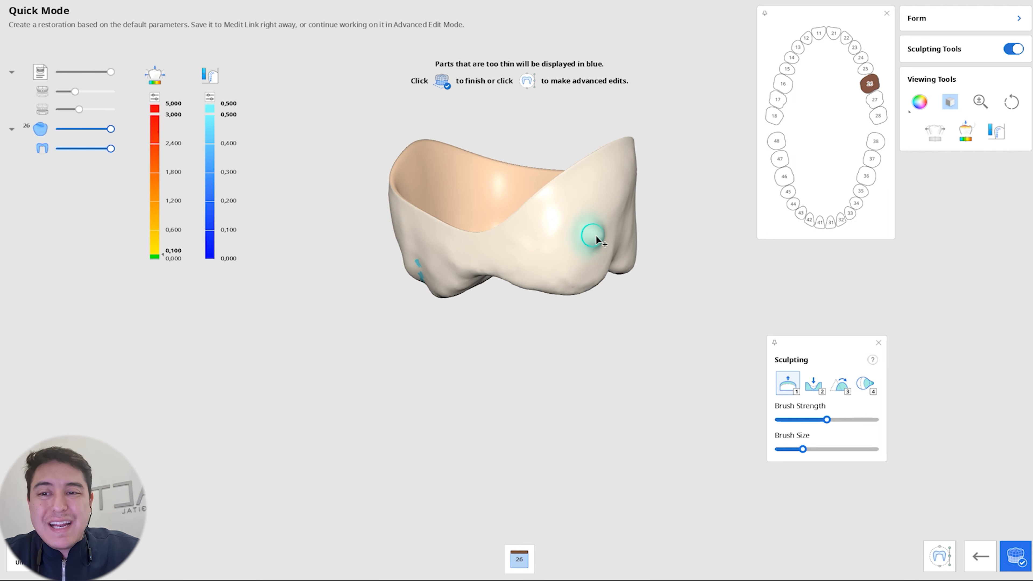
Step: Try building up the crown's outer wall with the Add sculpting brush
{"action": "left_click", "coordinate": [594, 236]}
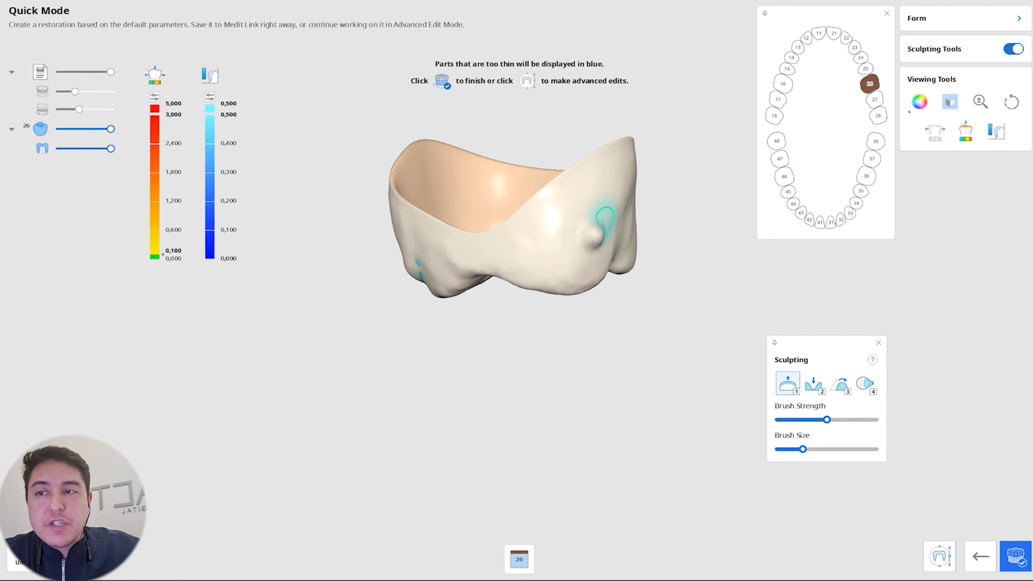
{"action": "left_click_drag", "start_coordinate": [608, 191], "coordinate": [597, 226]}
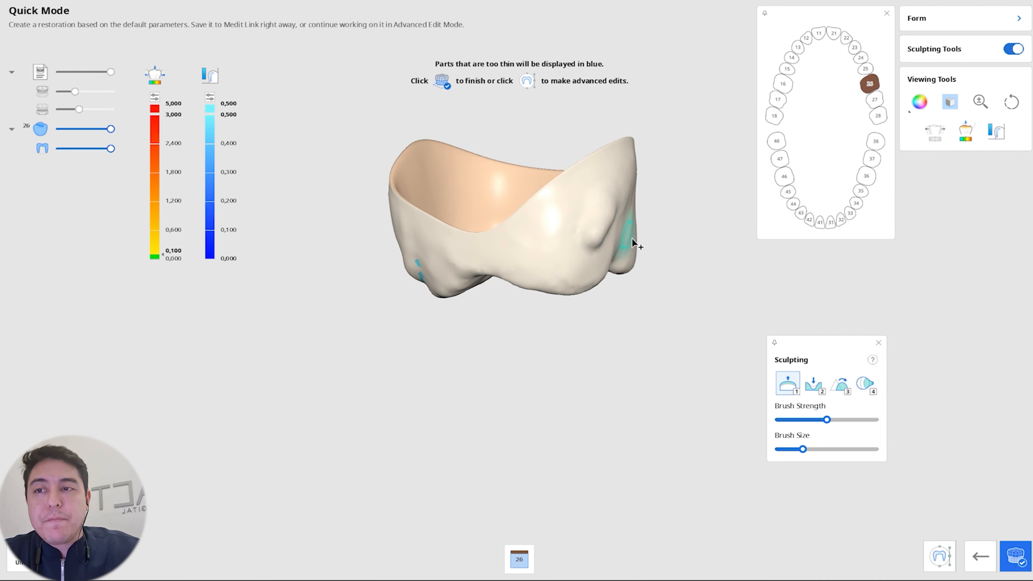
{"action": "mouse_move", "coordinate": [633, 244]}
{"action": "right_mouse_down"}
{"action": "mouse_move", "coordinate": [666, 254]}
{"action": "mouse_move", "coordinate": [652, 259]}
{"action": "right_mouse_up"}
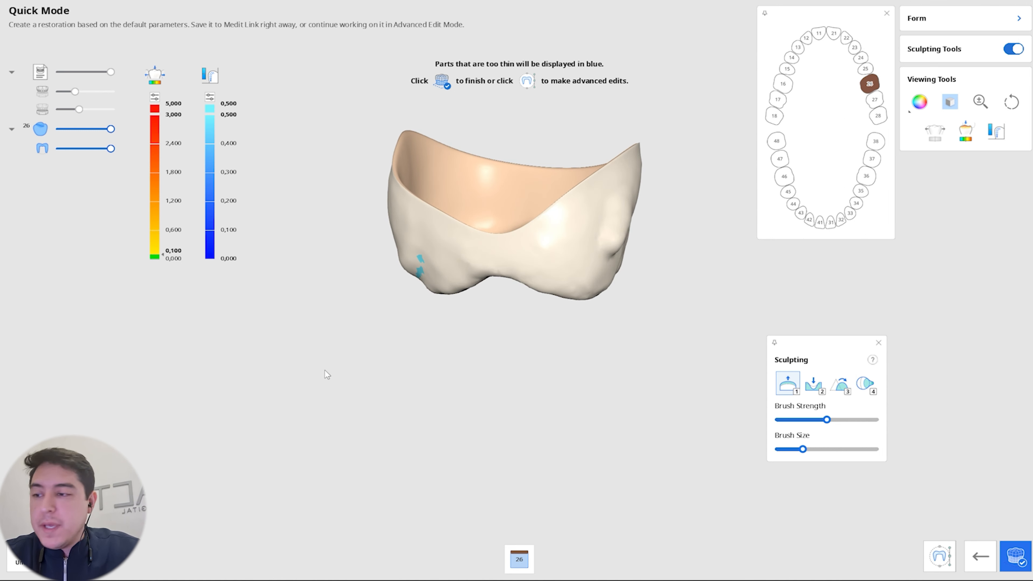
Step: Try removing material from the same outer wall of the crown with the Remove brush
{"action": "left_click", "coordinate": [820, 389]}
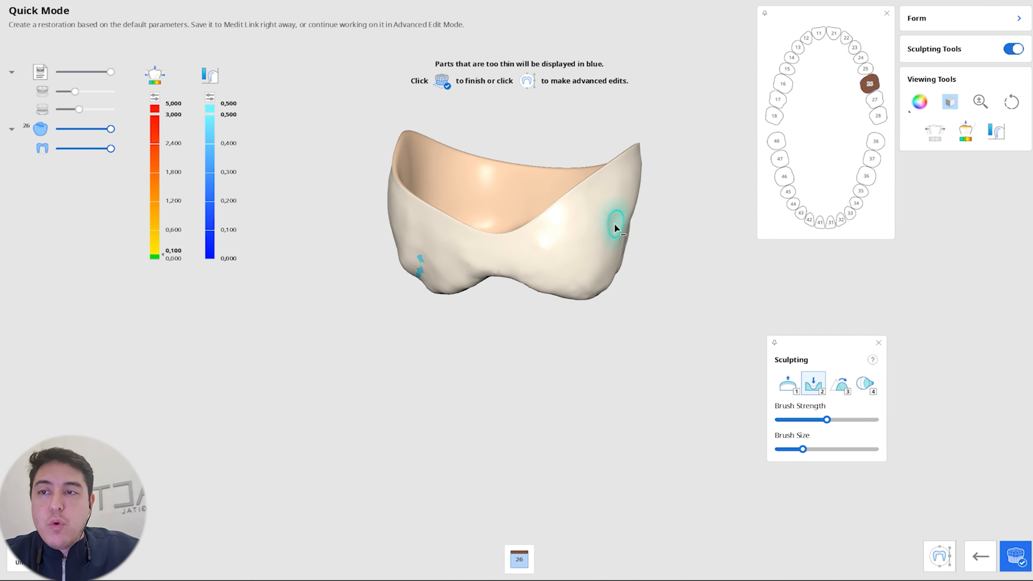
{"action": "left_click_drag", "start_coordinate": [619, 224], "coordinate": [614, 224]}
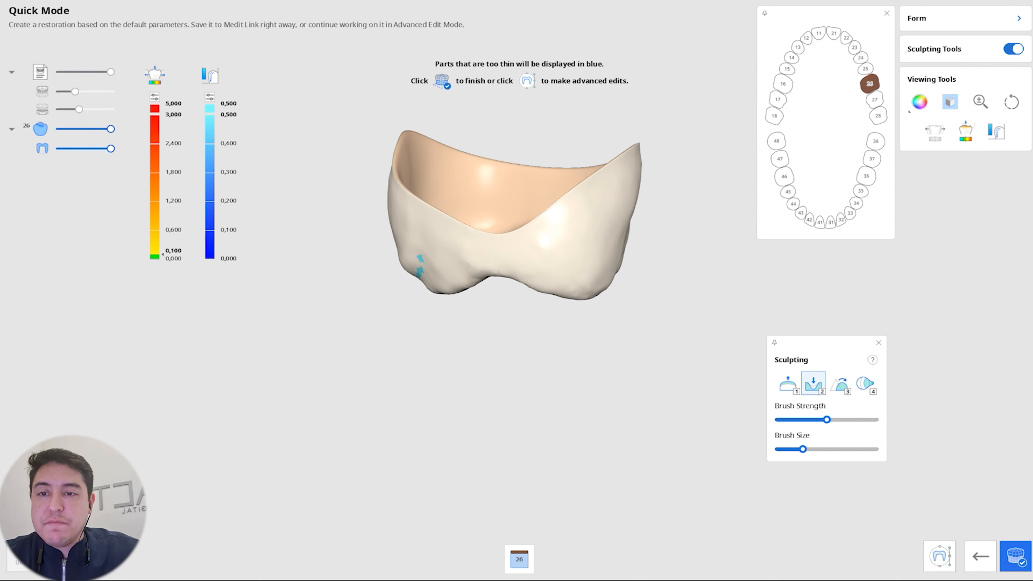
{"action": "mouse_move", "coordinate": [545, 243]}
{"action": "right_mouse_down"}
{"action": "mouse_move", "coordinate": [509, 249]}
{"action": "mouse_move", "coordinate": [461, 227]}
{"action": "mouse_move", "coordinate": [542, 197]}
{"action": "mouse_move", "coordinate": [610, 196]}
{"action": "mouse_move", "coordinate": [427, 249]}
{"action": "mouse_move", "coordinate": [519, 242]}
{"action": "mouse_move", "coordinate": [543, 187]}
{"action": "mouse_move", "coordinate": [500, 228]}
{"action": "mouse_move", "coordinate": [491, 221]}
{"action": "mouse_move", "coordinate": [496, 282]}
{"action": "mouse_move", "coordinate": [549, 209]}
{"action": "mouse_move", "coordinate": [535, 184]}
{"action": "mouse_move", "coordinate": [385, 166]}
{"action": "right_mouse_up"}
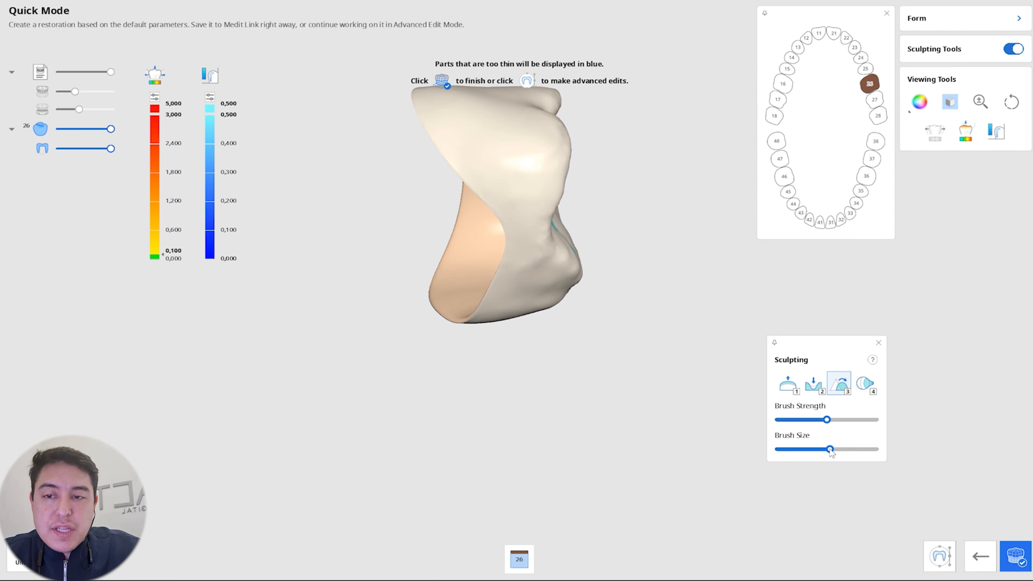
Step: Reduce the Smooth brush's size and strength and smooth the crown's outer surface
{"action": "left_click_drag", "start_coordinate": [830, 449], "coordinate": [827, 450]}
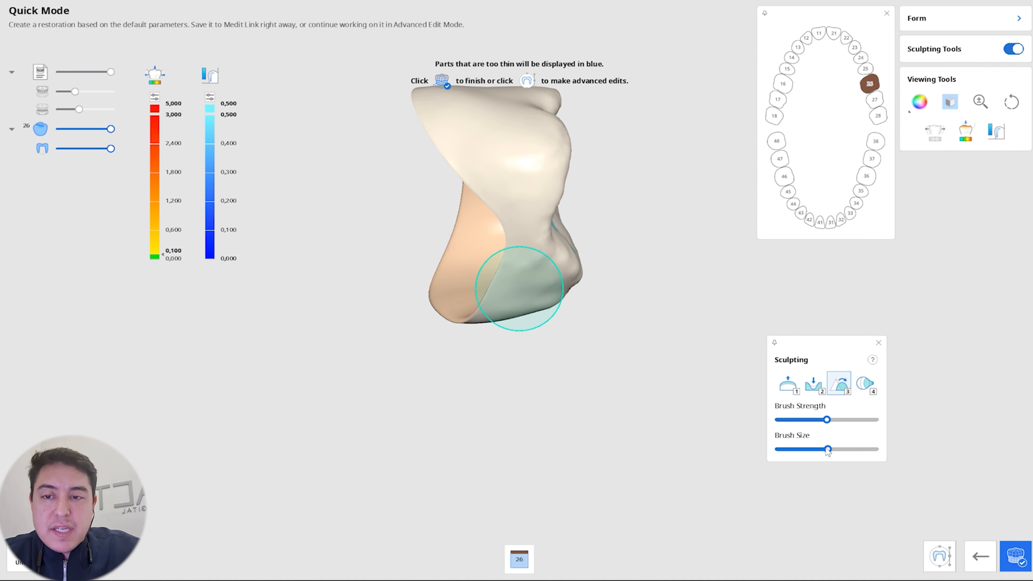
{"action": "mouse_move", "coordinate": [827, 449]}
{"action": "left_mouse_down"}
{"action": "mouse_move", "coordinate": [804, 449]}
{"action": "mouse_move", "coordinate": [825, 420]}
{"action": "mouse_move", "coordinate": [815, 419]}
{"action": "left_mouse_up"}
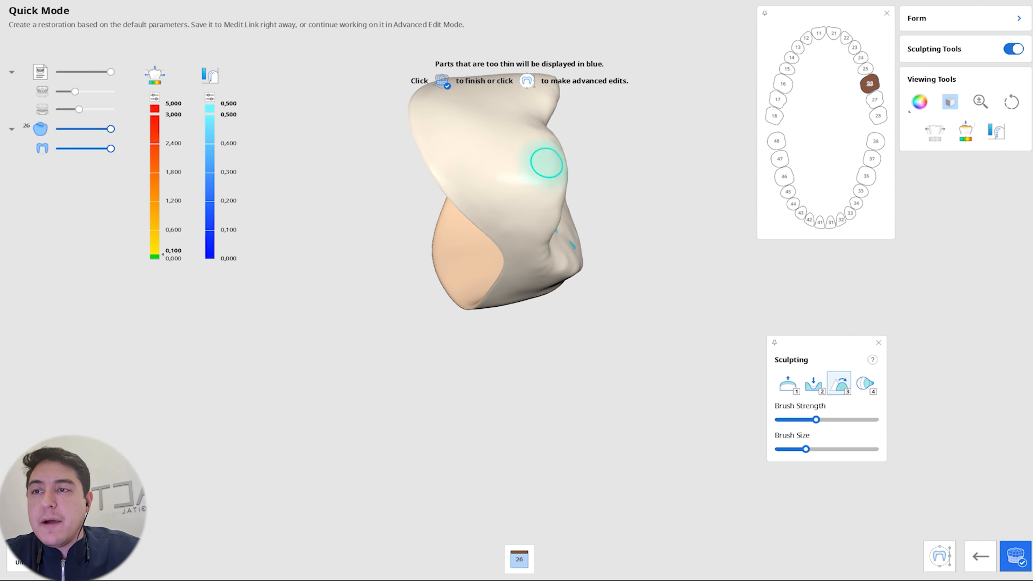
{"action": "mouse_move", "coordinate": [544, 161]}
{"action": "right_mouse_down"}
{"action": "mouse_move", "coordinate": [530, 210]}
{"action": "mouse_move", "coordinate": [429, 238]}
{"action": "mouse_move", "coordinate": [401, 183]}
{"action": "mouse_move", "coordinate": [405, 152]}
{"action": "right_mouse_up"}
{"action": "scroll", "coordinate": [405, 152], "scroll_direction": "up", "scroll_amount": 4}
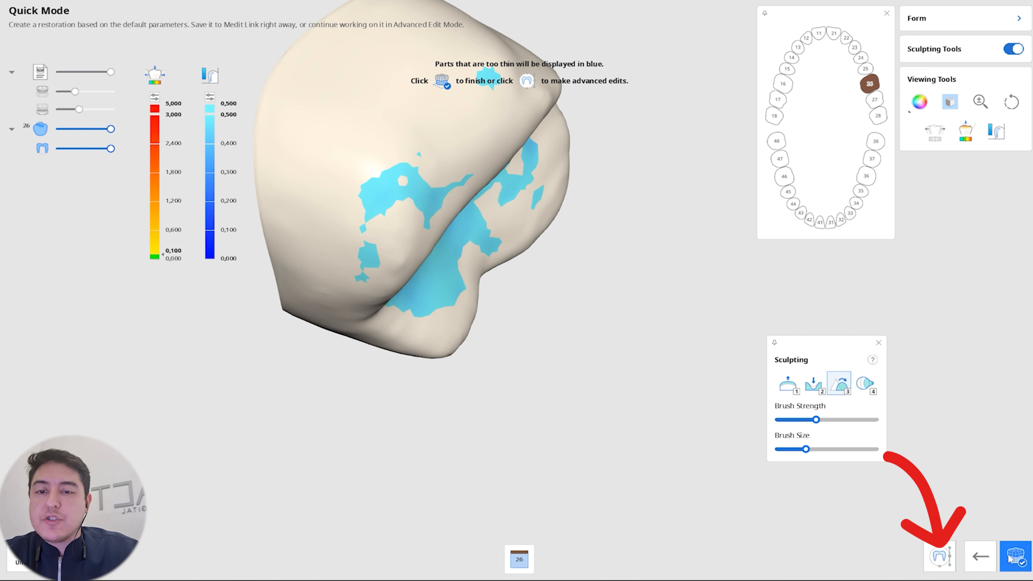
Step: Open crown 26's inner surface in Advanced Edit Mode and examine the crown against the scan from the biting surface and the side
{"action": "left_click", "coordinate": [942, 564]}
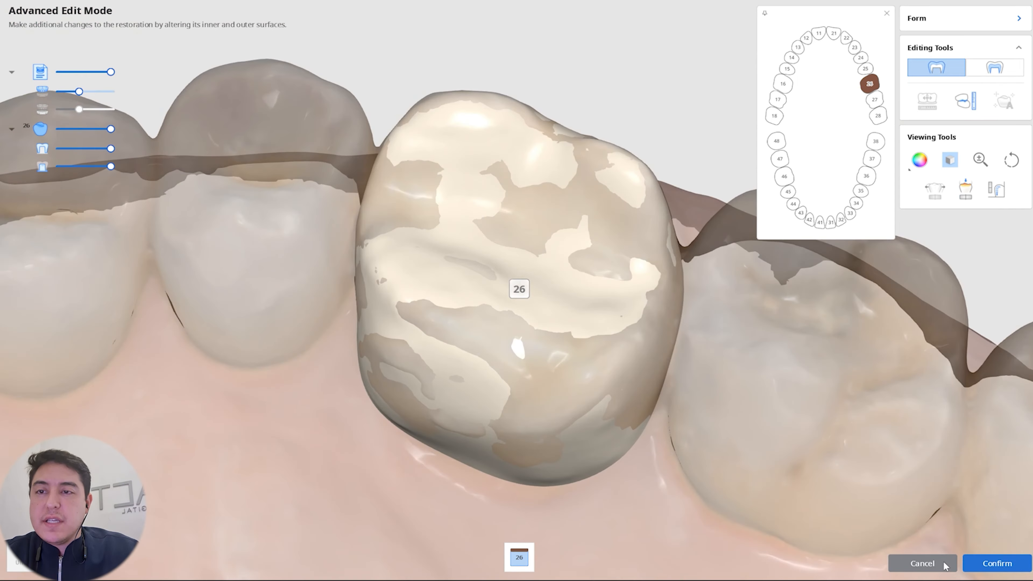
{"action": "left_click", "coordinate": [986, 71]}
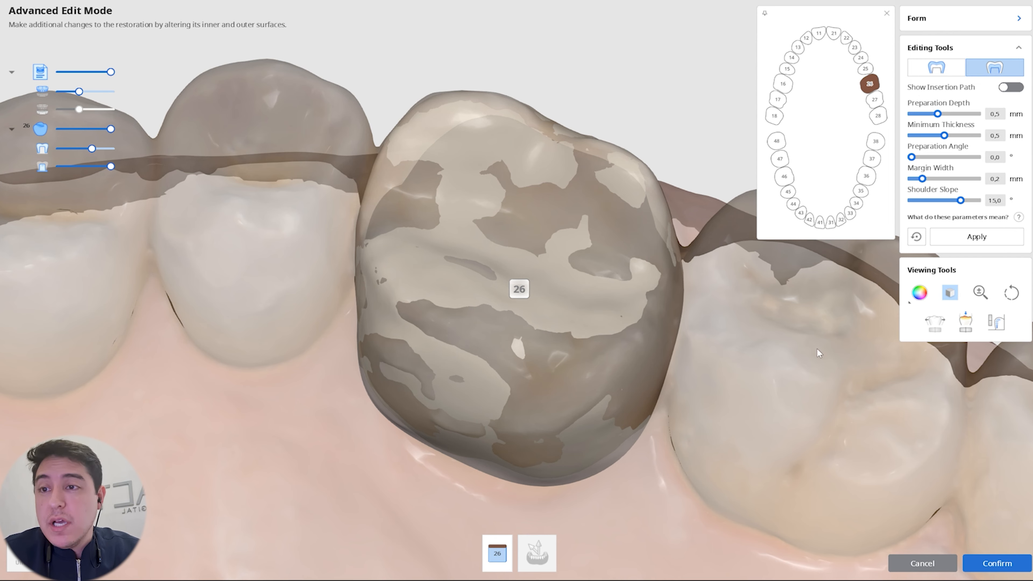
{"action": "right_click_drag", "start_coordinate": [739, 419], "coordinate": [779, 260]}
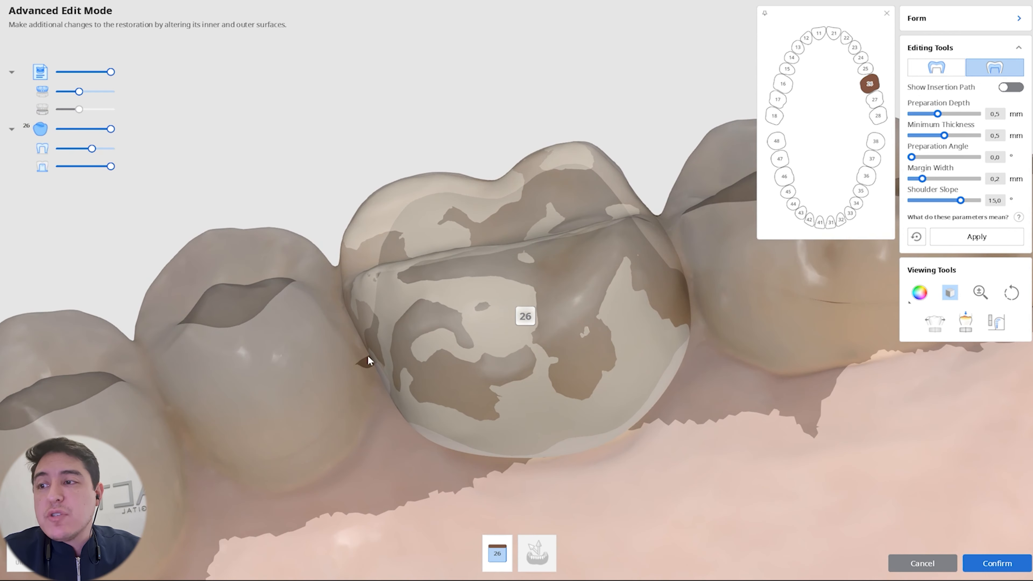
{"action": "right_click_drag", "start_coordinate": [368, 360], "coordinate": [581, 303]}
{"action": "right_click_drag", "start_coordinate": [673, 291], "coordinate": [726, 345]}
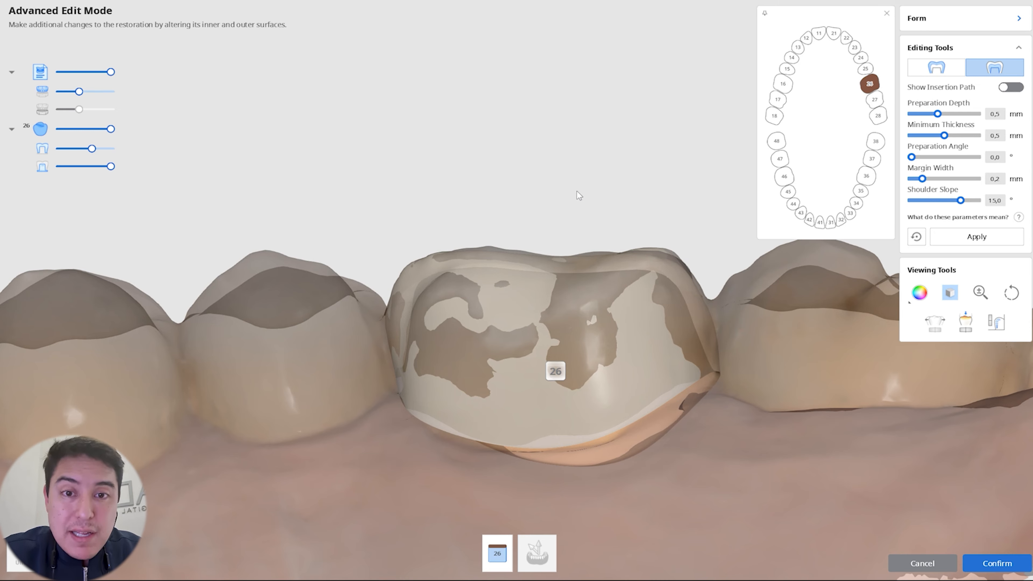
{"action": "right_click_drag", "start_coordinate": [551, 192], "coordinate": [540, 229]}
{"action": "middle_click_drag", "start_coordinate": [541, 222], "coordinate": [545, 347]}
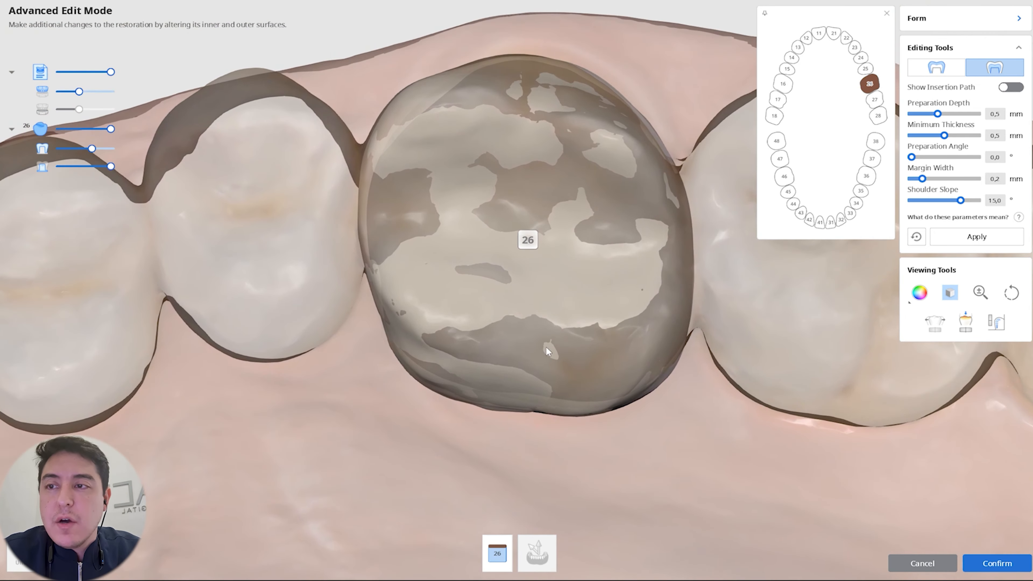
{"action": "right_click_drag", "start_coordinate": [543, 378], "coordinate": [534, 143]}
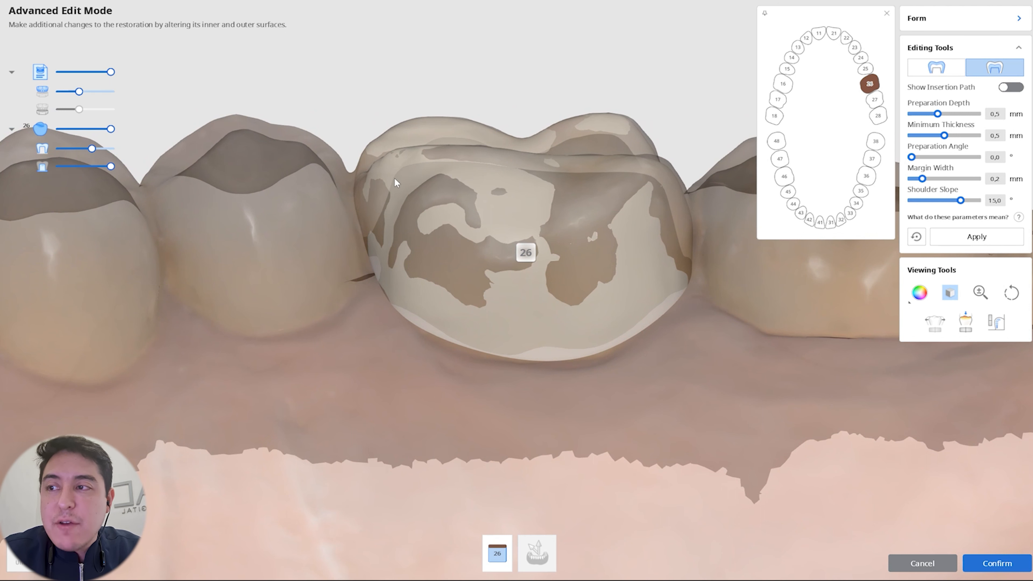
{"action": "mouse_move", "coordinate": [394, 178]}
{"action": "right_mouse_down"}
{"action": "mouse_move", "coordinate": [381, 173]}
{"action": "mouse_move", "coordinate": [393, 173]}
{"action": "right_mouse_up"}
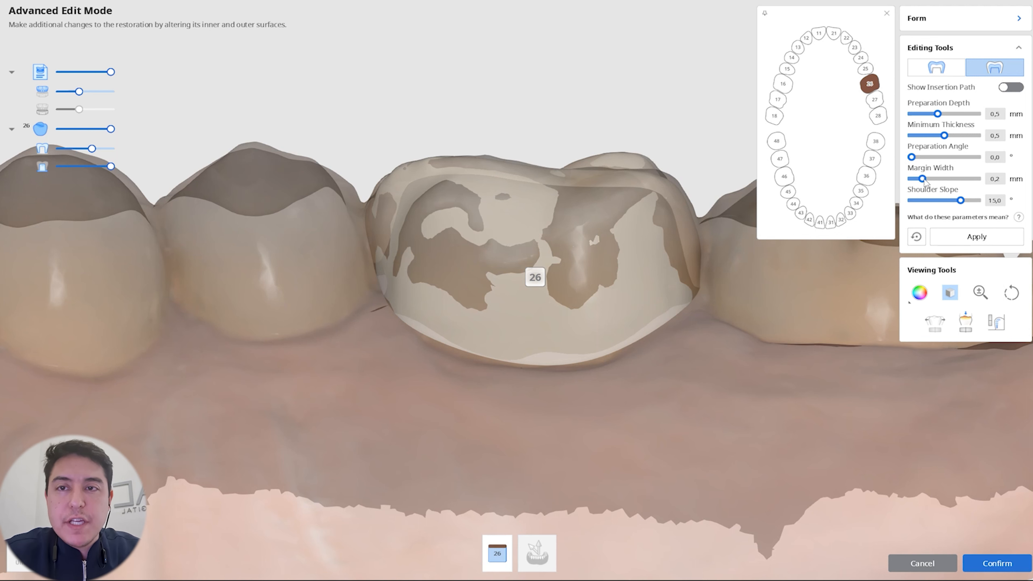
Step: Hide the upper arch scan and apply a preparation angle of 15° to the crown's inner surface
{"action": "left_click", "coordinate": [988, 157]}
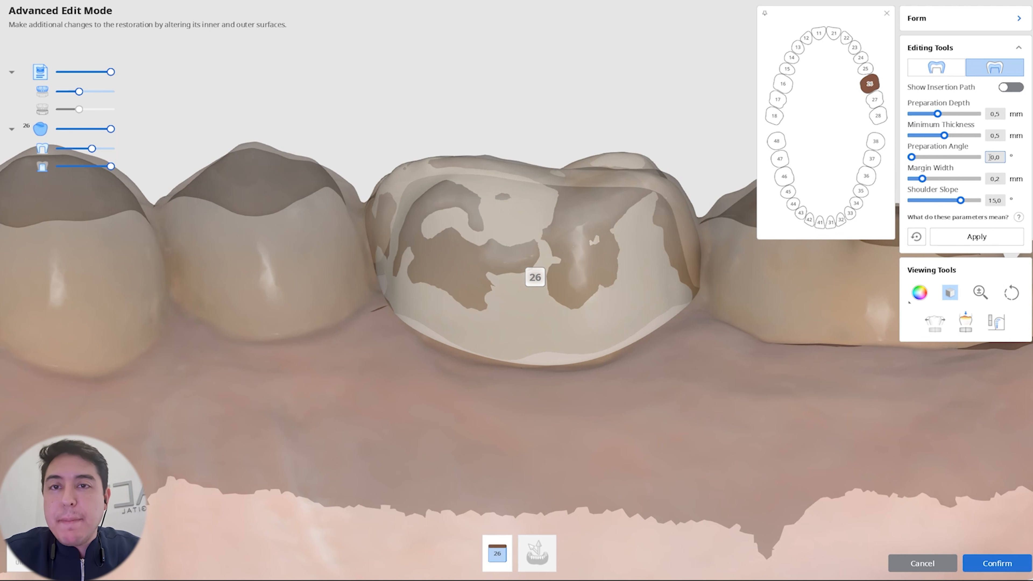
{"action": "scroll", "coordinate": [616, 387], "scroll_direction": "up", "scroll_amount": 10}
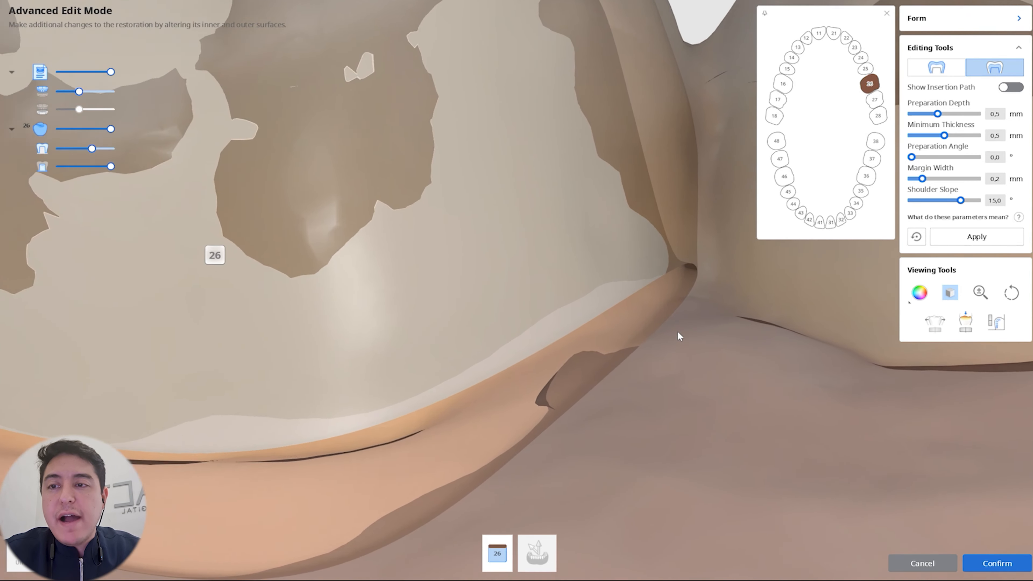
{"action": "scroll", "coordinate": [677, 331], "scroll_direction": "up", "scroll_amount": 2}
{"action": "right_click_drag", "start_coordinate": [676, 331], "coordinate": [680, 298]}
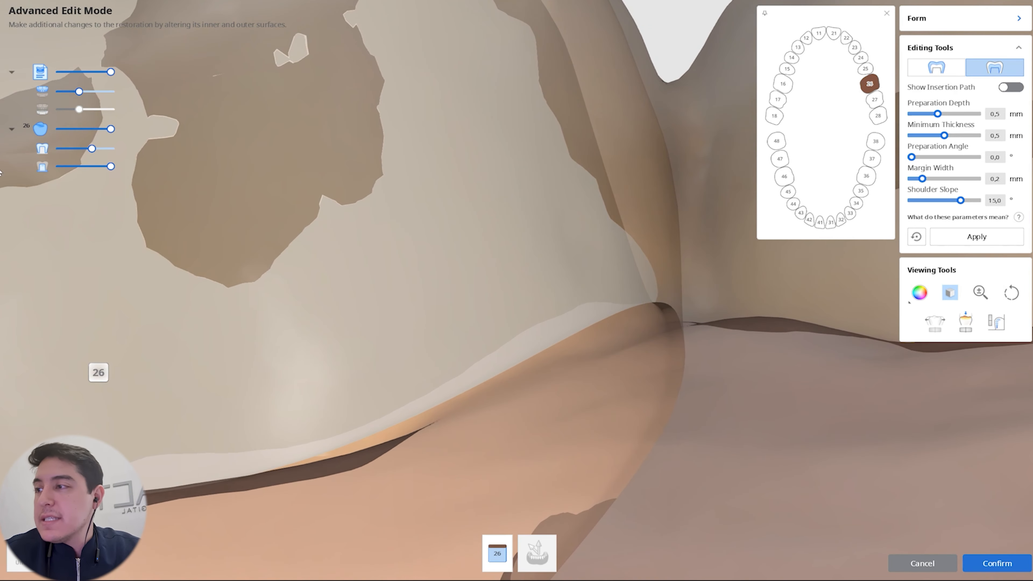
{"action": "left_click", "coordinate": [42, 91]}
{"action": "right_click_drag", "start_coordinate": [527, 294], "coordinate": [568, 305]}
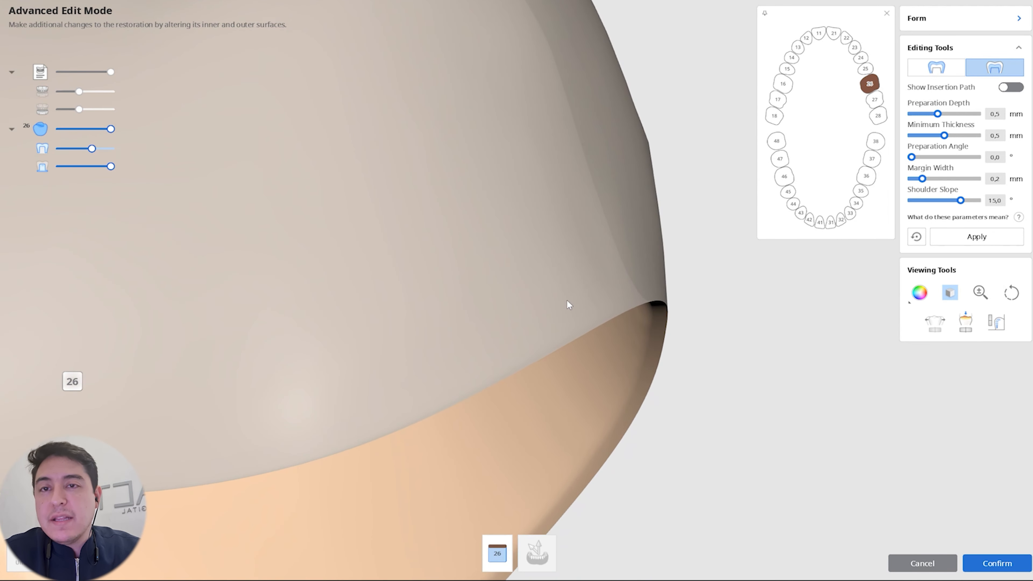
{"action": "left_click_drag", "start_coordinate": [919, 157], "coordinate": [976, 157]}
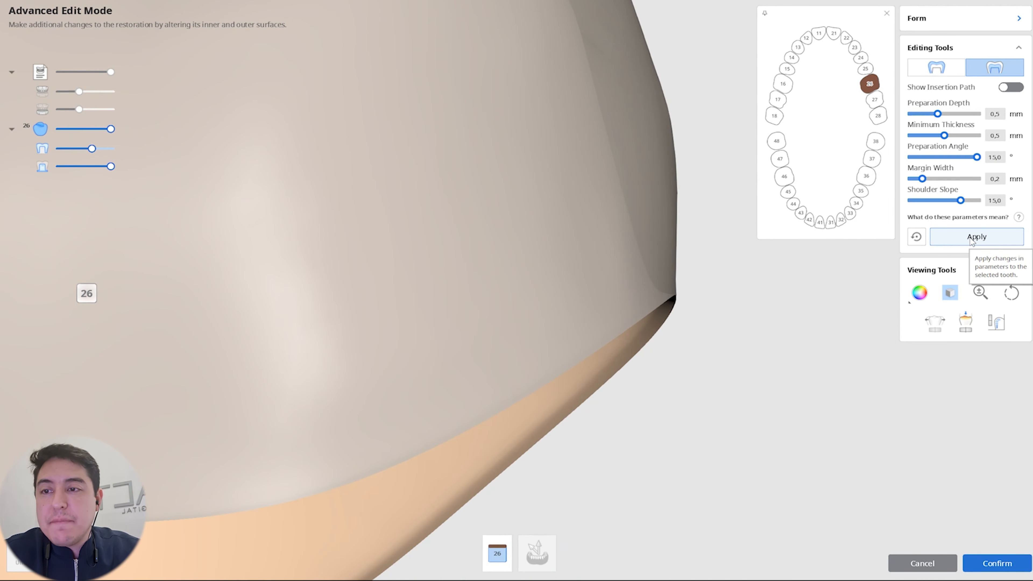
{"action": "left_click", "coordinate": [971, 240]}
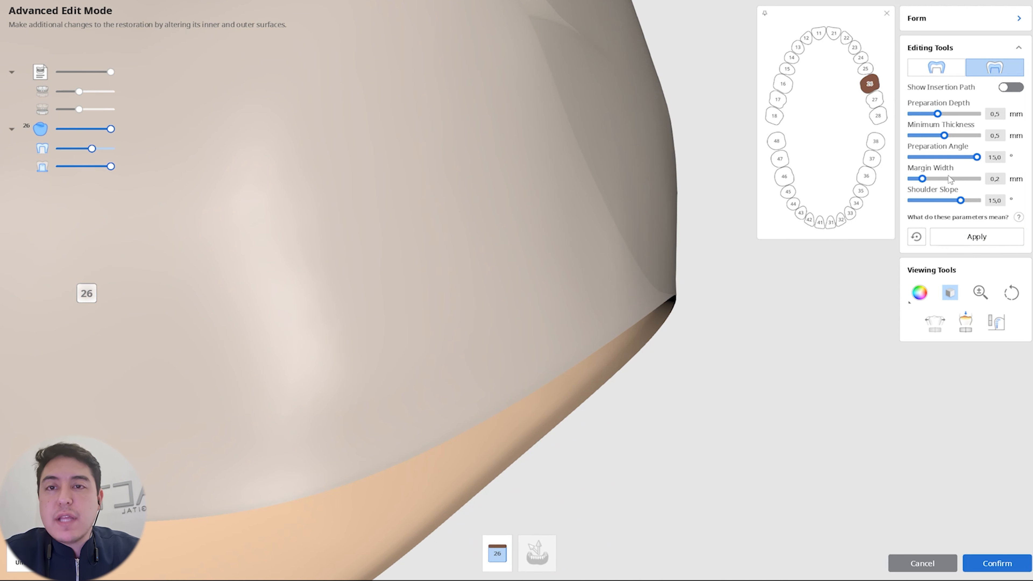
Step: Reset the preparation angle to 0° and try a margin width of 0.7 mm on the crown
{"action": "left_click_drag", "start_coordinate": [977, 158], "coordinate": [855, 157]}
{"action": "left_click", "coordinate": [982, 239]}
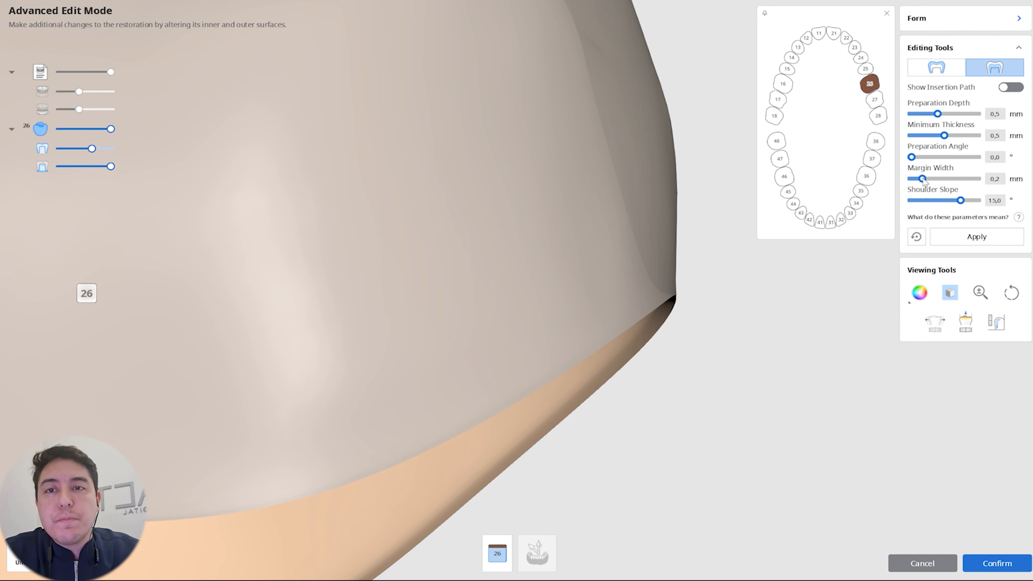
{"action": "left_click_drag", "start_coordinate": [922, 179], "coordinate": [976, 180]}
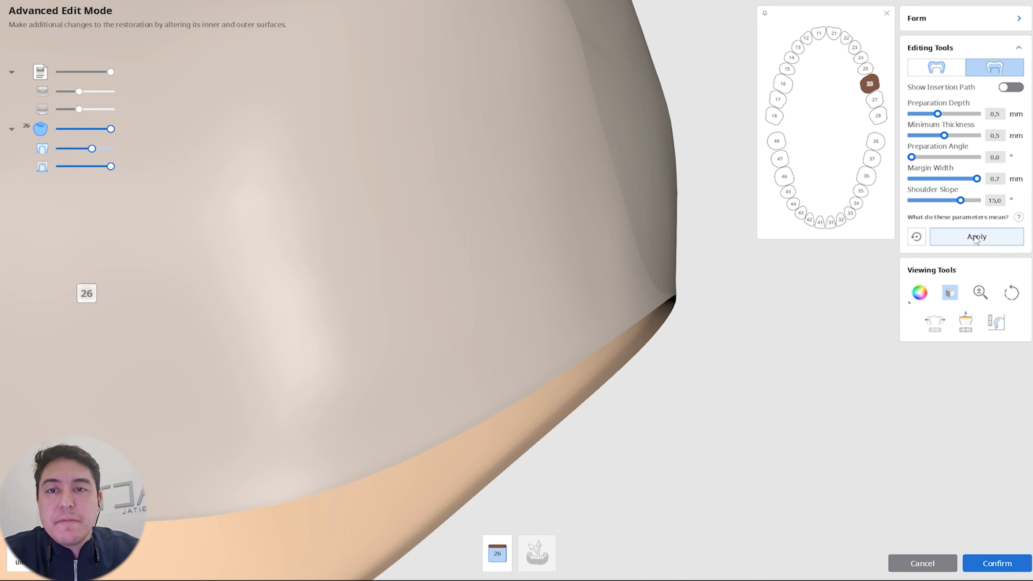
{"action": "left_click", "coordinate": [975, 237]}
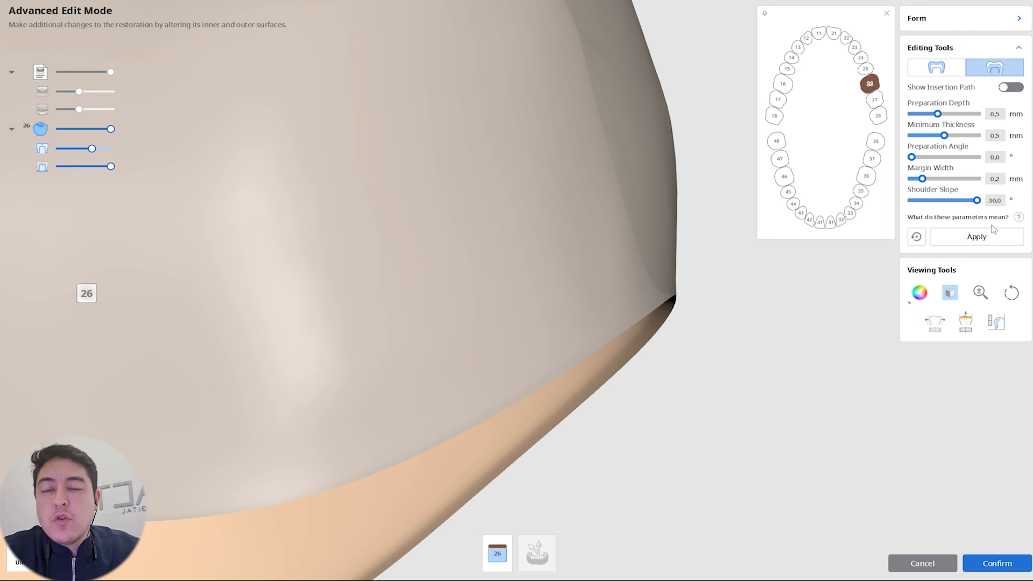
Step: With the margin width back at 0.2 mm, try shoulder slopes of 30° and -30° and restore 15°
{"action": "left_click", "coordinate": [975, 237]}
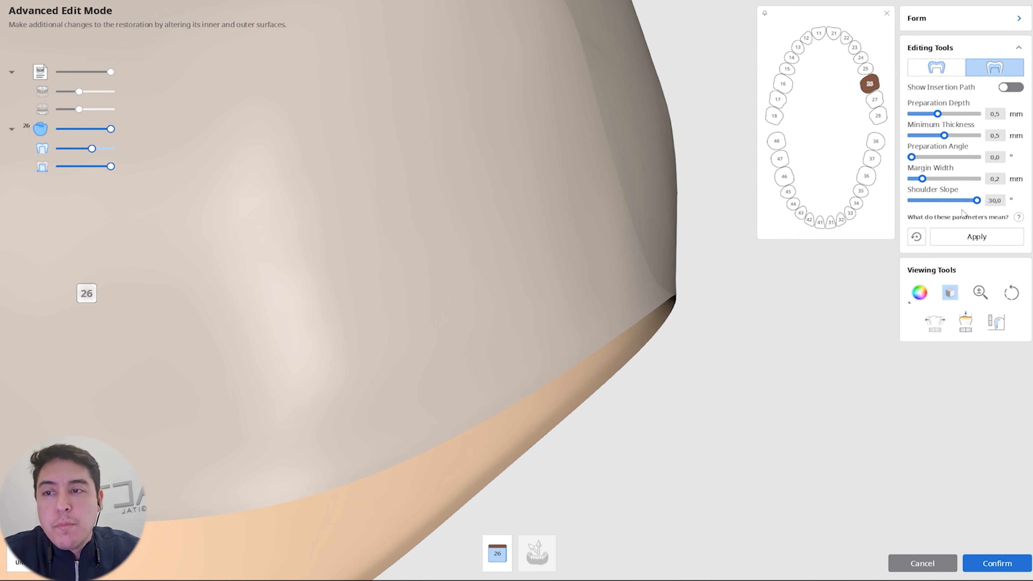
{"action": "left_click_drag", "start_coordinate": [977, 200], "coordinate": [910, 200]}
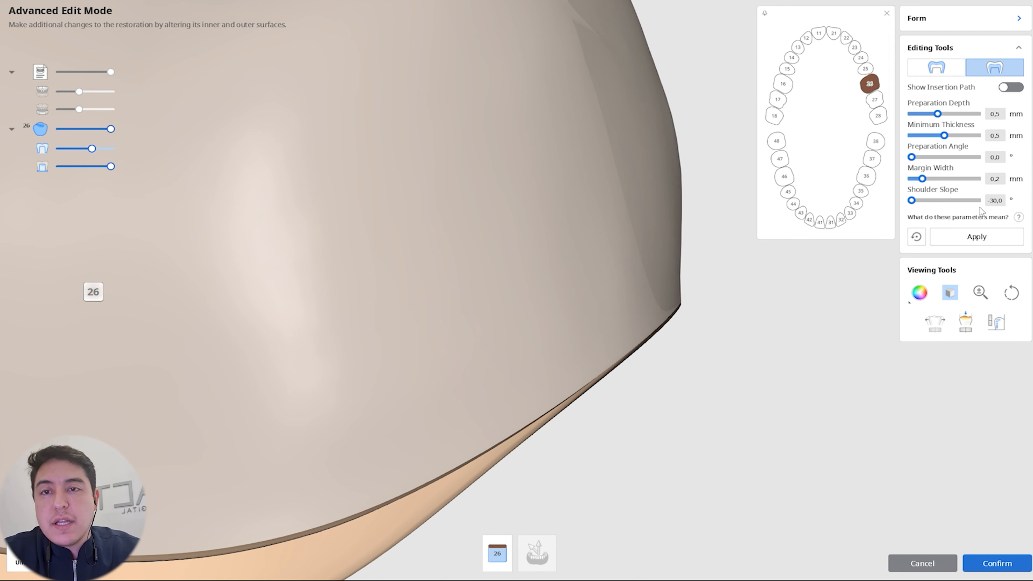
{"action": "left_click_drag", "start_coordinate": [910, 200], "coordinate": [960, 200]}
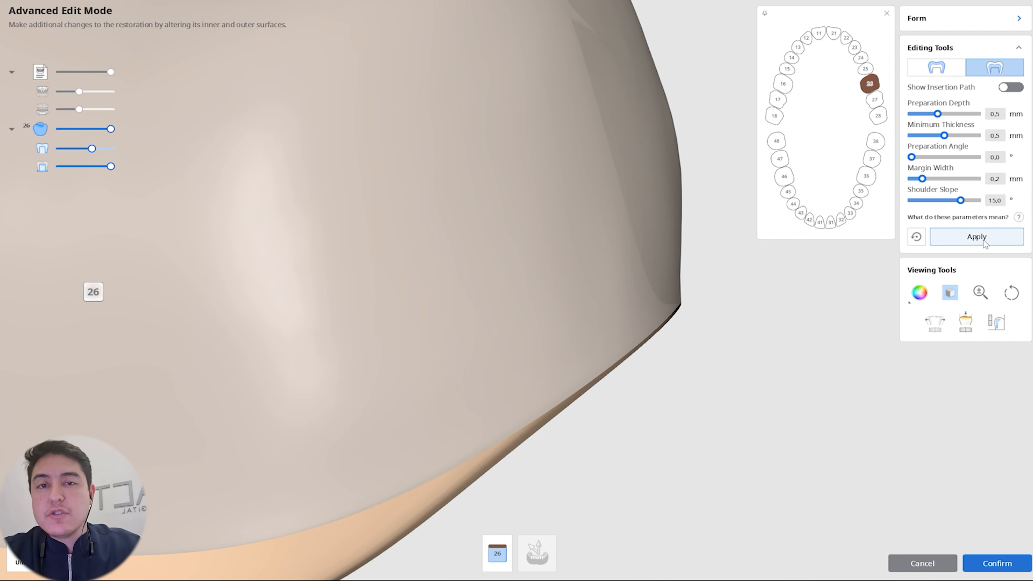
{"action": "left_click", "coordinate": [978, 238]}
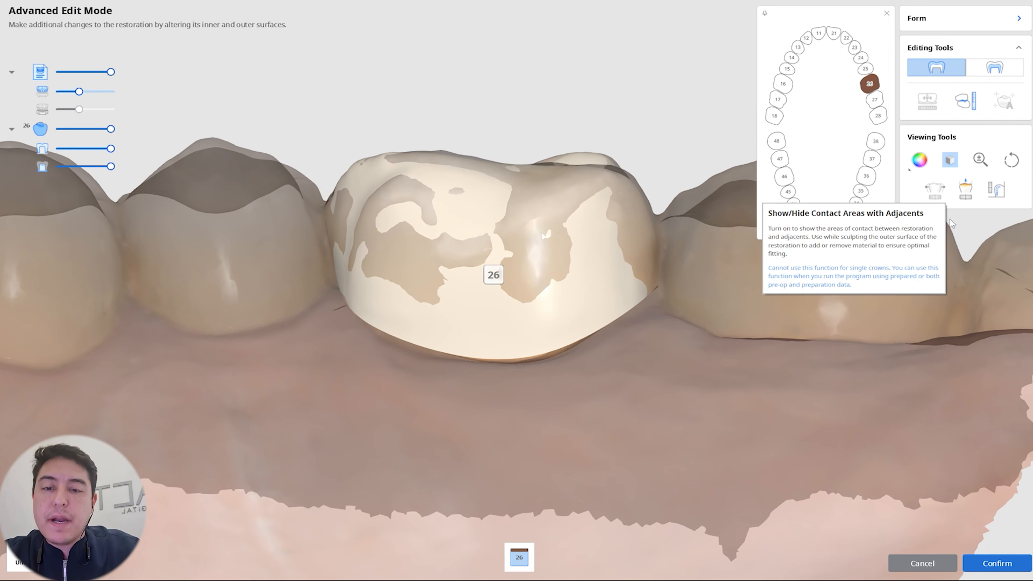
Step: Confirm the advanced edits and show the upper arch scan around the crown again
{"action": "left_click", "coordinate": [979, 568]}
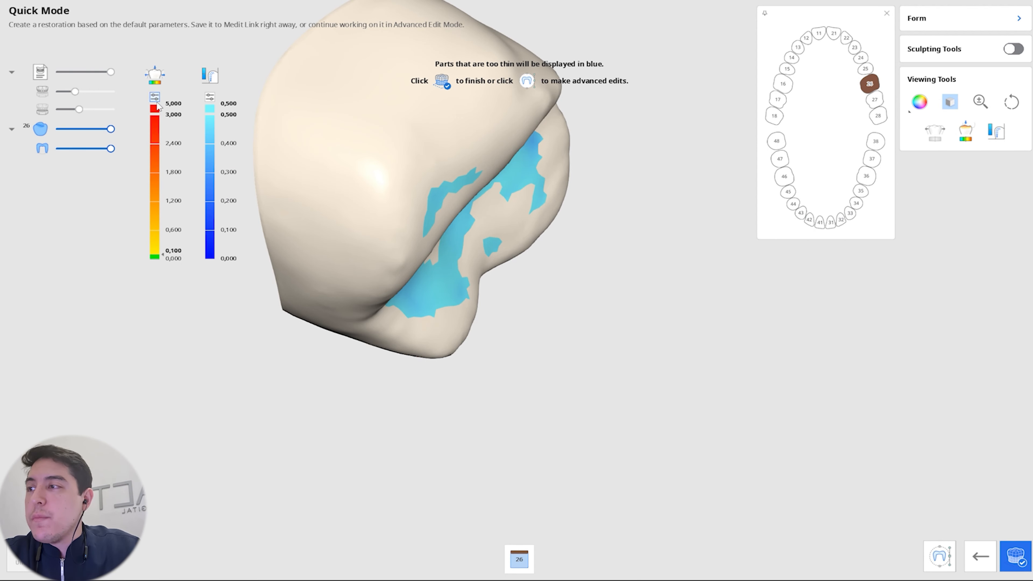
{"action": "left_click", "coordinate": [42, 91]}
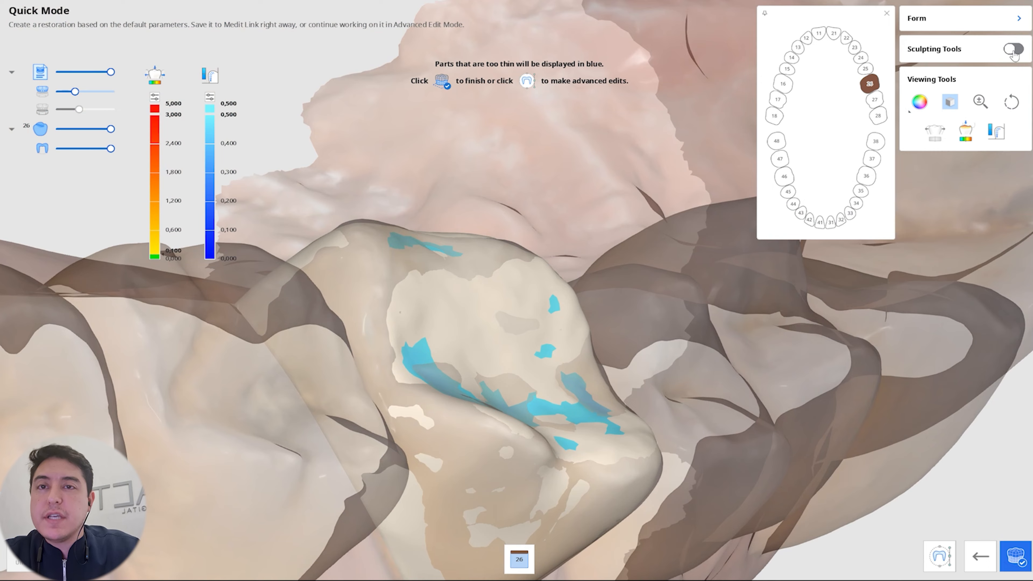
Step: Turn on the sculpting tools and inspect the inner and occlusal surfaces of the tooth 26 crown
{"action": "left_click", "coordinate": [1013, 49]}
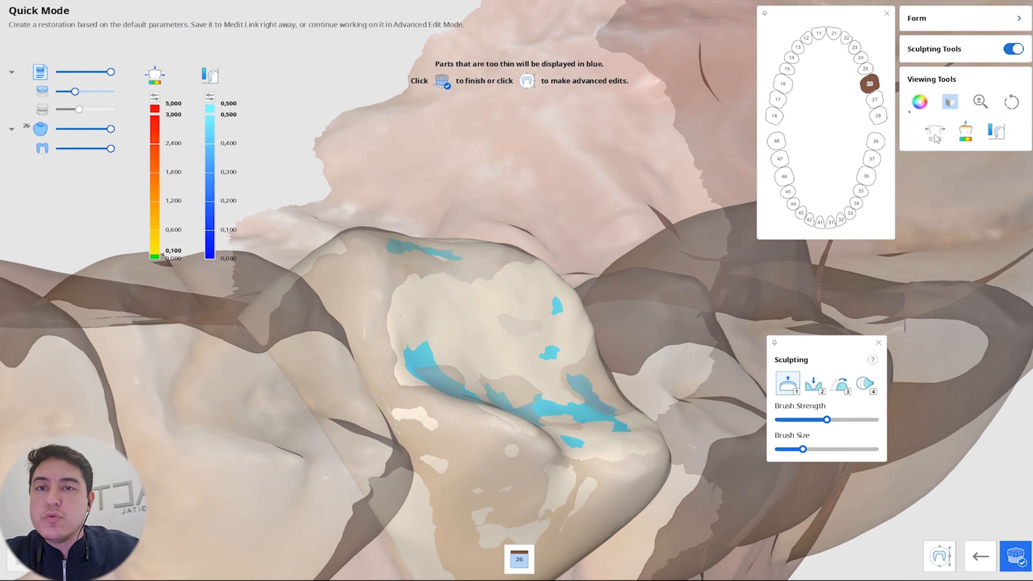
{"action": "right_click_drag", "start_coordinate": [680, 509], "coordinate": [721, 100]}
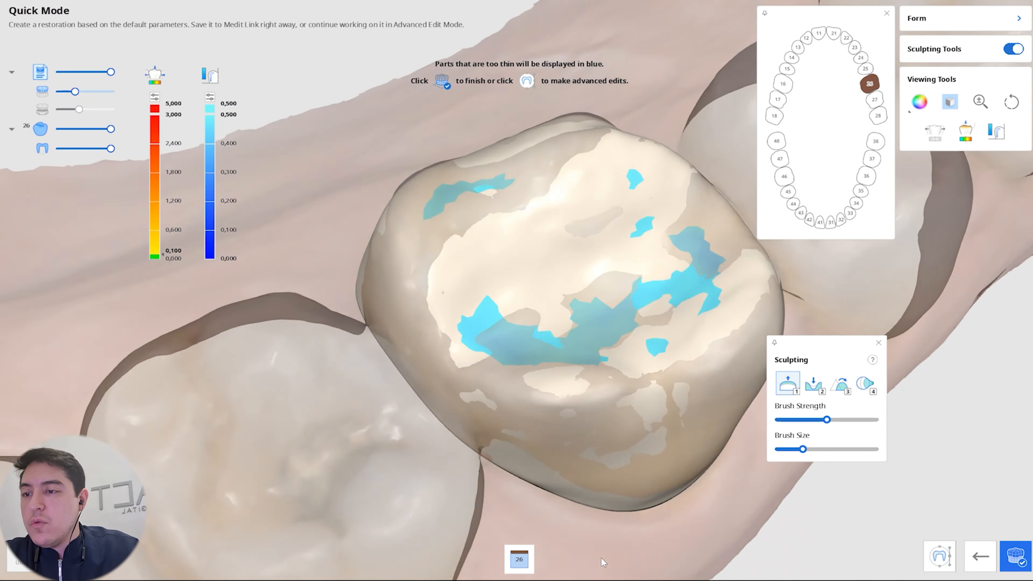
{"action": "right_click_drag", "start_coordinate": [602, 562], "coordinate": [624, 403]}
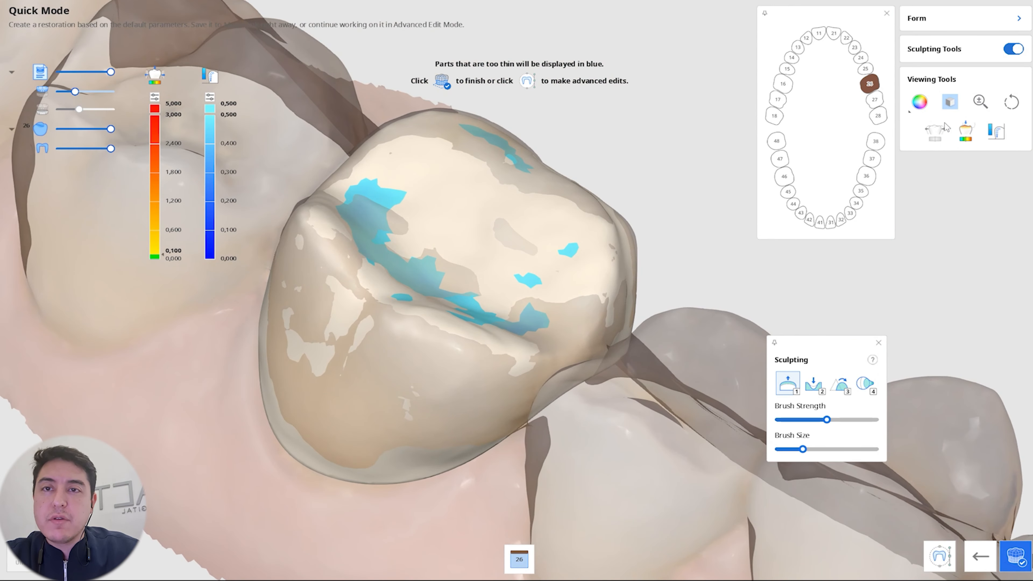
Step: Morph the crown's occlusal surface outward with a large brush to thicken the thin areas shown in blue
{"action": "left_click", "coordinate": [871, 386]}
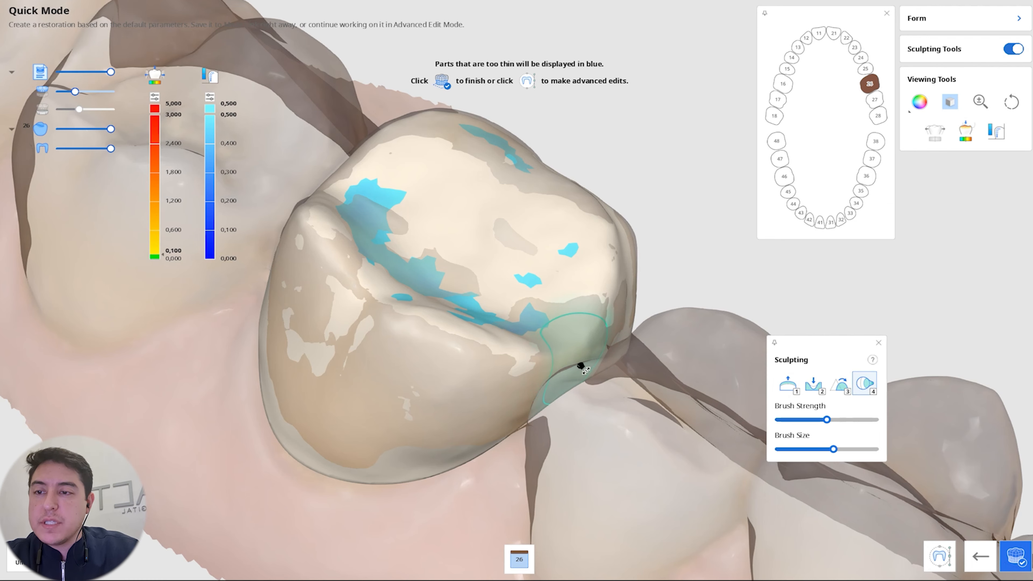
{"action": "mouse_move", "coordinate": [442, 286]}
{"action": "right_mouse_down"}
{"action": "mouse_move", "coordinate": [431, 358]}
{"action": "mouse_move", "coordinate": [475, 242]}
{"action": "right_mouse_up"}
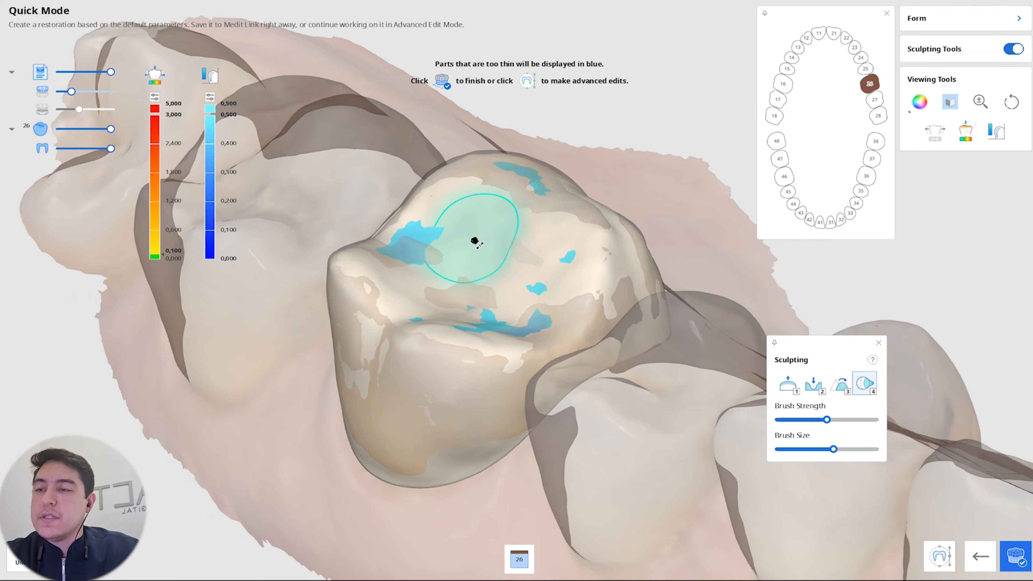
{"action": "mouse_move", "coordinate": [475, 242]}
{"action": "left_mouse_down"}
{"action": "mouse_move", "coordinate": [466, 219]}
{"action": "mouse_move", "coordinate": [468, 232]}
{"action": "left_mouse_up"}
{"action": "mouse_move", "coordinate": [468, 232]}
{"action": "right_mouse_down"}
{"action": "mouse_move", "coordinate": [487, 200]}
{"action": "mouse_move", "coordinate": [559, 191]}
{"action": "right_mouse_up"}
{"action": "mouse_move", "coordinate": [552, 189]}
{"action": "left_mouse_down"}
{"action": "mouse_move", "coordinate": [528, 173]}
{"action": "mouse_move", "coordinate": [535, 190]}
{"action": "left_mouse_up"}
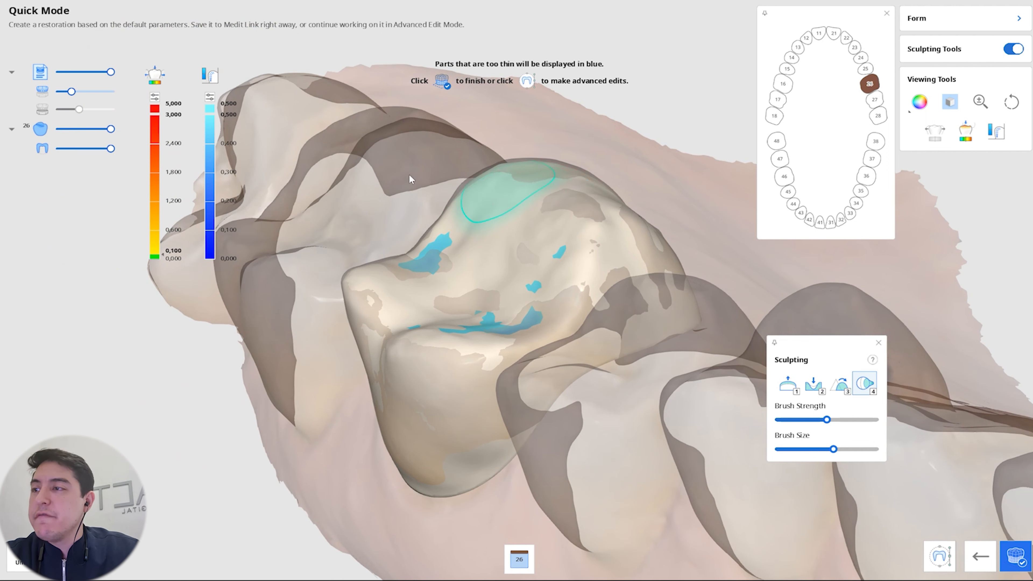
{"action": "mouse_move", "coordinate": [429, 286]}
{"action": "left_mouse_down"}
{"action": "mouse_move", "coordinate": [486, 323]}
{"action": "mouse_move", "coordinate": [564, 244]}
{"action": "mouse_move", "coordinate": [491, 221]}
{"action": "left_mouse_up"}
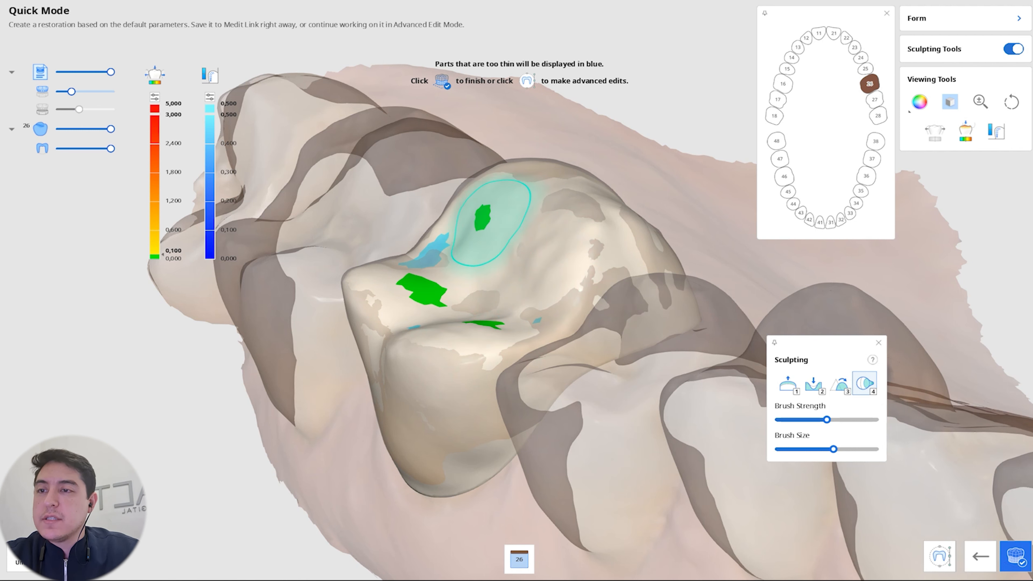
{"action": "mouse_move", "coordinate": [490, 244]}
{"action": "right_mouse_down"}
{"action": "mouse_move", "coordinate": [510, 303]}
{"action": "mouse_move", "coordinate": [540, 337]}
{"action": "mouse_move", "coordinate": [476, 288]}
{"action": "right_mouse_up"}
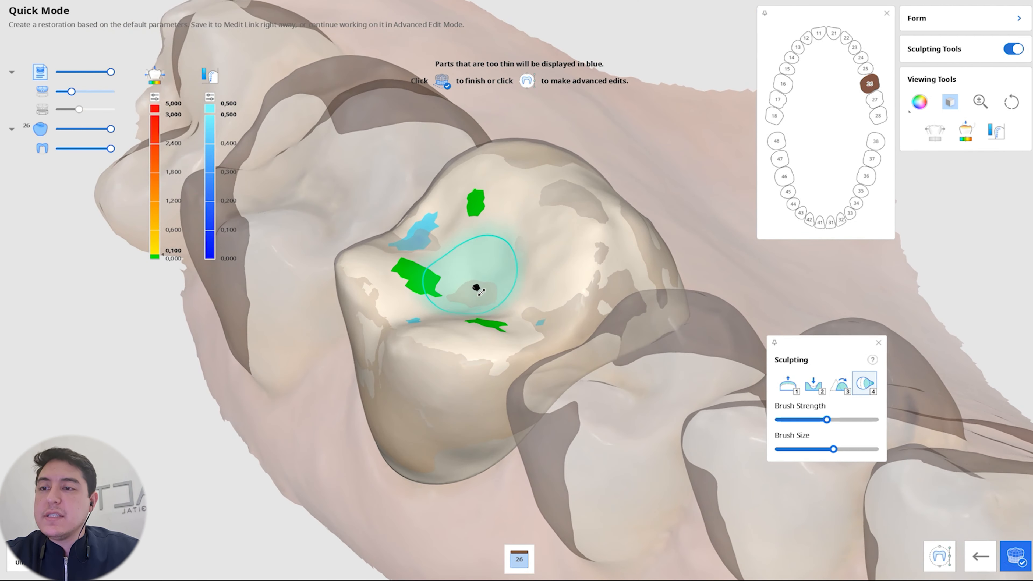
{"action": "left_click_drag", "start_coordinate": [471, 287], "coordinate": [471, 293]}
{"action": "right_click_drag", "start_coordinate": [419, 240], "coordinate": [355, 245]}
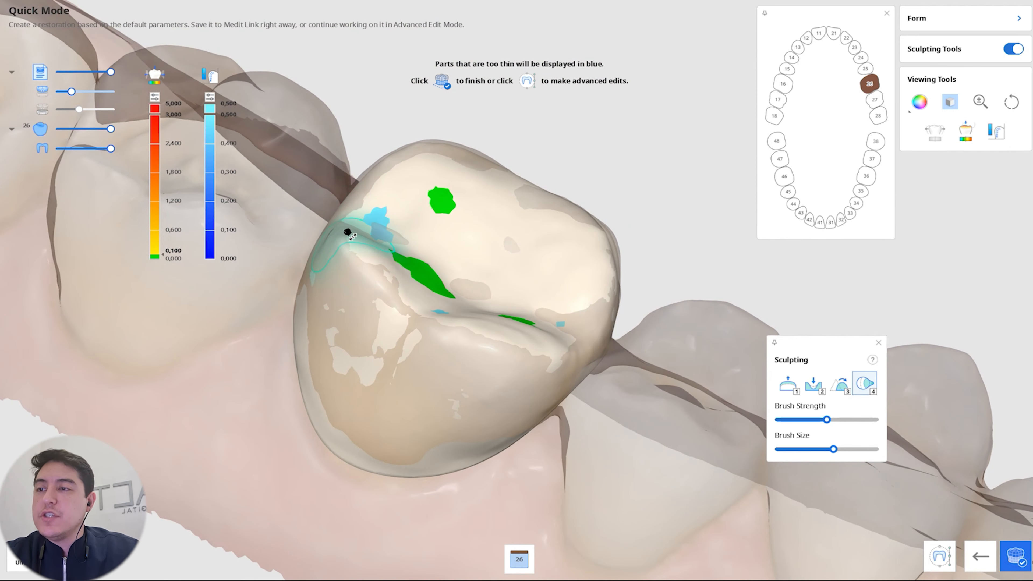
Step: Remove material at the green contact areas on the crown's occlusal surface and smooth the sculpted surface
{"action": "left_click", "coordinate": [814, 389]}
{"action": "right_click_drag", "start_coordinate": [622, 264], "coordinate": [544, 326]}
{"action": "scroll", "coordinate": [551, 329], "scroll_direction": "up", "scroll_amount": 5}
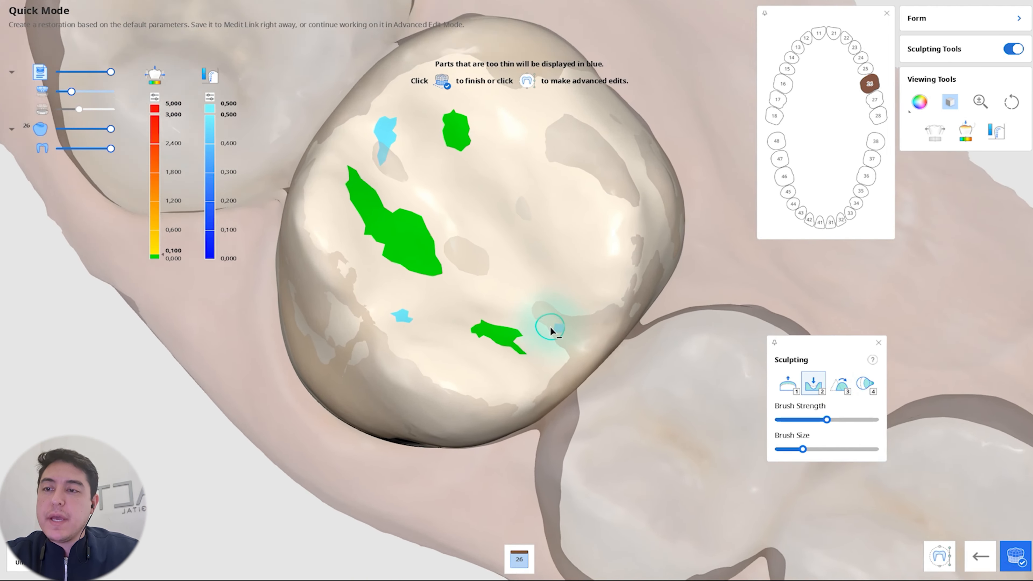
{"action": "scroll", "coordinate": [571, 314], "scroll_direction": "up", "scroll_amount": 2}
{"action": "scroll", "coordinate": [498, 207], "scroll_direction": "down", "scroll_amount": 3}
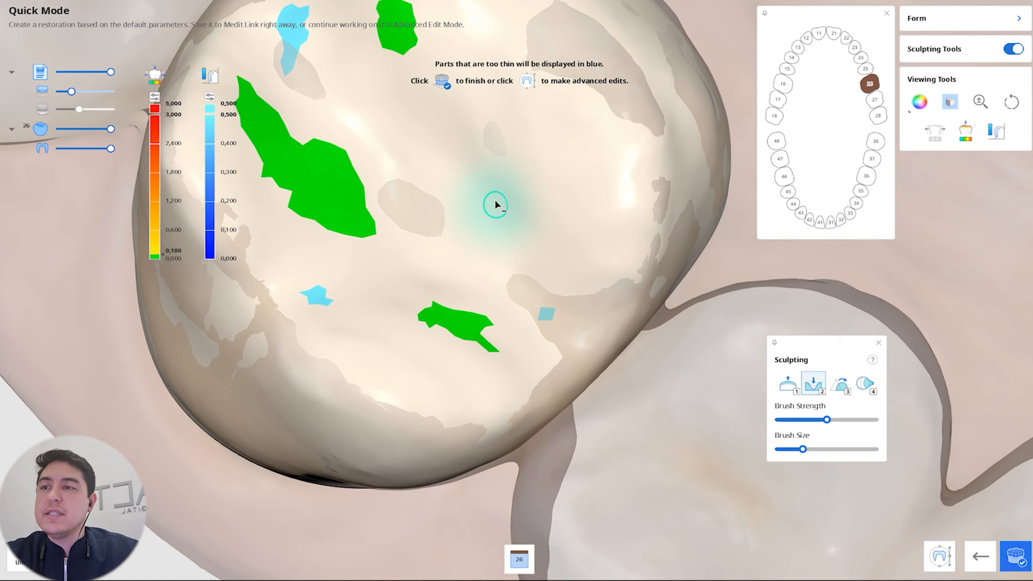
{"action": "mouse_move", "coordinate": [301, 295]}
{"action": "left_mouse_down"}
{"action": "mouse_move", "coordinate": [390, 274]}
{"action": "mouse_move", "coordinate": [441, 226]}
{"action": "left_mouse_up"}
{"action": "right_click_drag", "start_coordinate": [441, 226], "coordinate": [480, 185]}
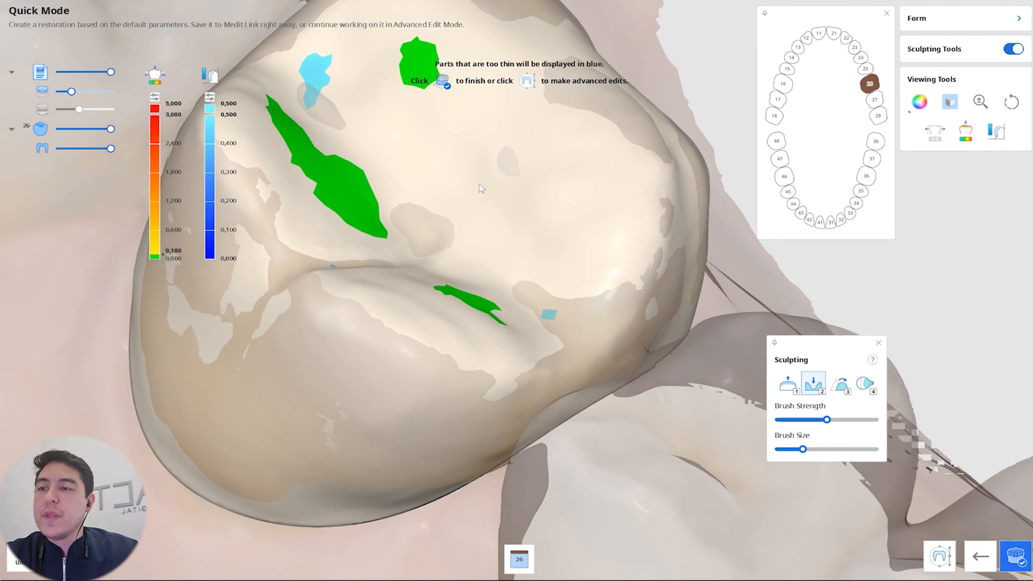
{"action": "left_click", "coordinate": [43, 92]}
{"action": "mouse_move", "coordinate": [480, 344]}
{"action": "right_mouse_down"}
{"action": "mouse_move", "coordinate": [386, 365]}
{"action": "mouse_move", "coordinate": [460, 219]}
{"action": "mouse_move", "coordinate": [602, 300]}
{"action": "right_mouse_up"}
{"action": "scroll", "coordinate": [601, 300], "scroll_direction": "down", "scroll_amount": 4}
{"action": "mouse_move", "coordinate": [566, 388]}
{"action": "right_mouse_down"}
{"action": "mouse_move", "coordinate": [643, 291]}
{"action": "mouse_move", "coordinate": [627, 186]}
{"action": "mouse_move", "coordinate": [454, 345]}
{"action": "right_mouse_up"}
{"action": "left_click", "coordinate": [846, 391]}
{"action": "mouse_move", "coordinate": [490, 250]}
{"action": "left_mouse_down"}
{"action": "mouse_move", "coordinate": [416, 322]}
{"action": "mouse_move", "coordinate": [554, 239]}
{"action": "mouse_move", "coordinate": [471, 225]}
{"action": "left_mouse_up"}
Step: Finish the restoration and save the project under the case name ending in "Casca de Ovo 26"
{"action": "left_click", "coordinate": [1018, 551]}
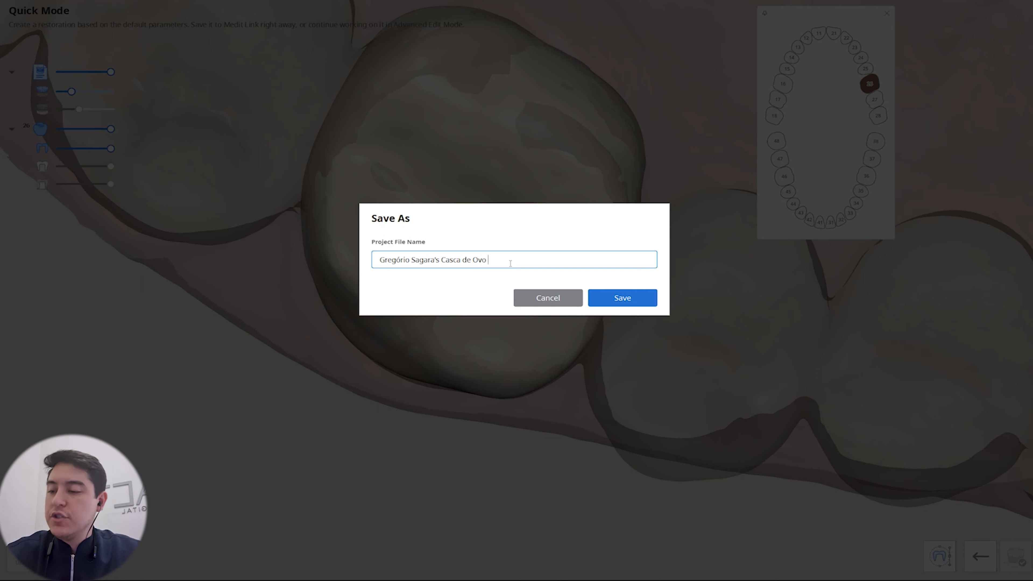
{"action": "left_click", "coordinate": [616, 296]}
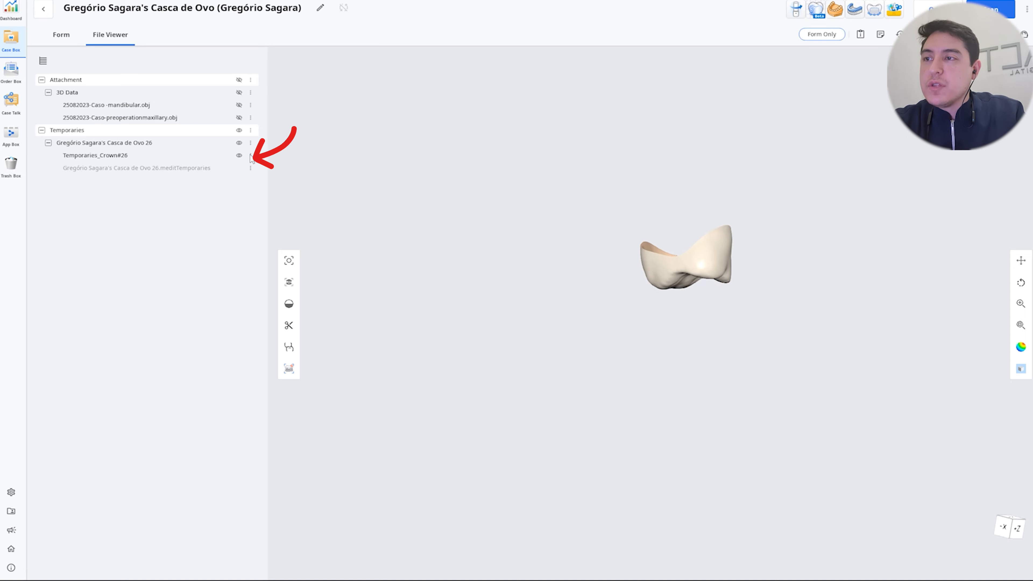
Step: Export Temporaries_Crown#26 from the case as a combined OBJ mesh, creating a new folder for the files
{"action": "left_click", "coordinate": [250, 156]}
{"action": "left_click", "coordinate": [275, 211]}
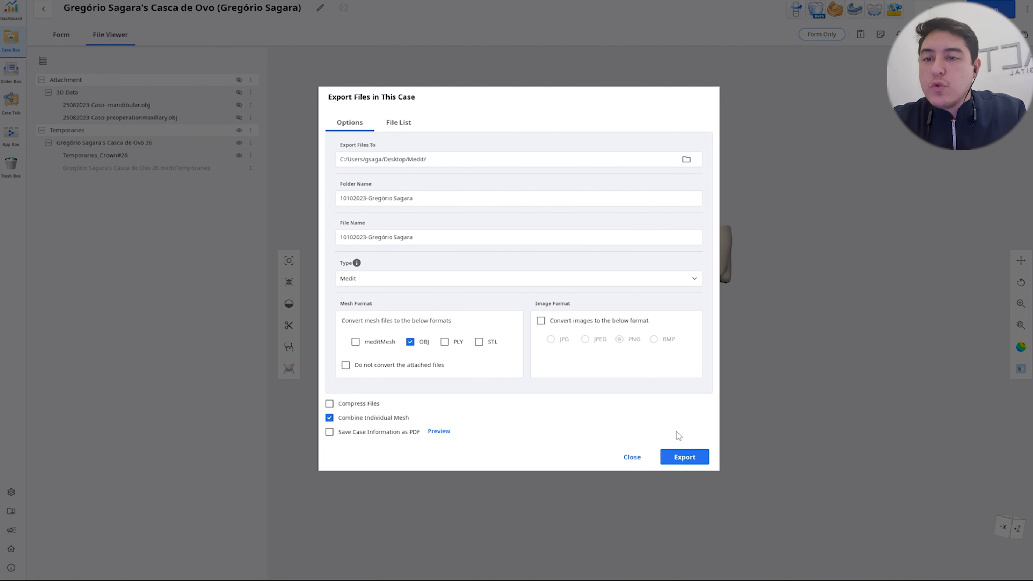
{"action": "left_click", "coordinate": [685, 459]}
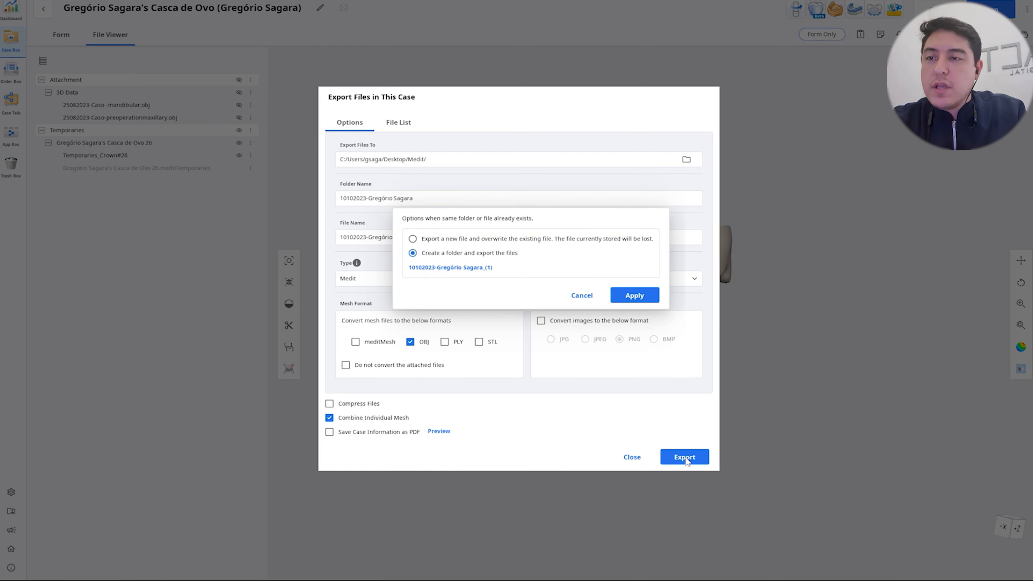
{"action": "left_click", "coordinate": [631, 296]}
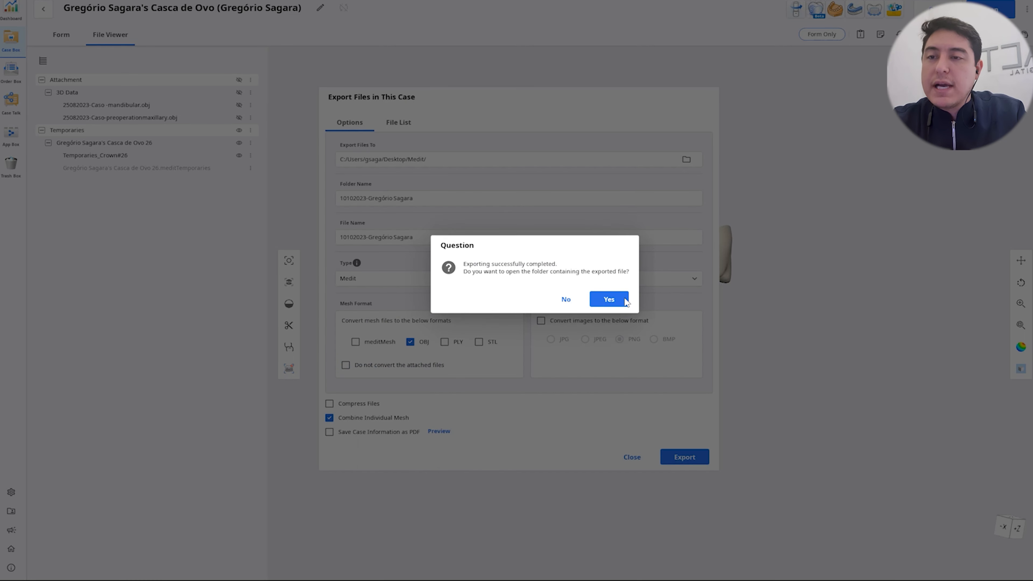
Step: Open the export folder and view the exported Temporaries_Crown#26 file in Autodesk Meshmixer
{"action": "left_click", "coordinate": [609, 300]}
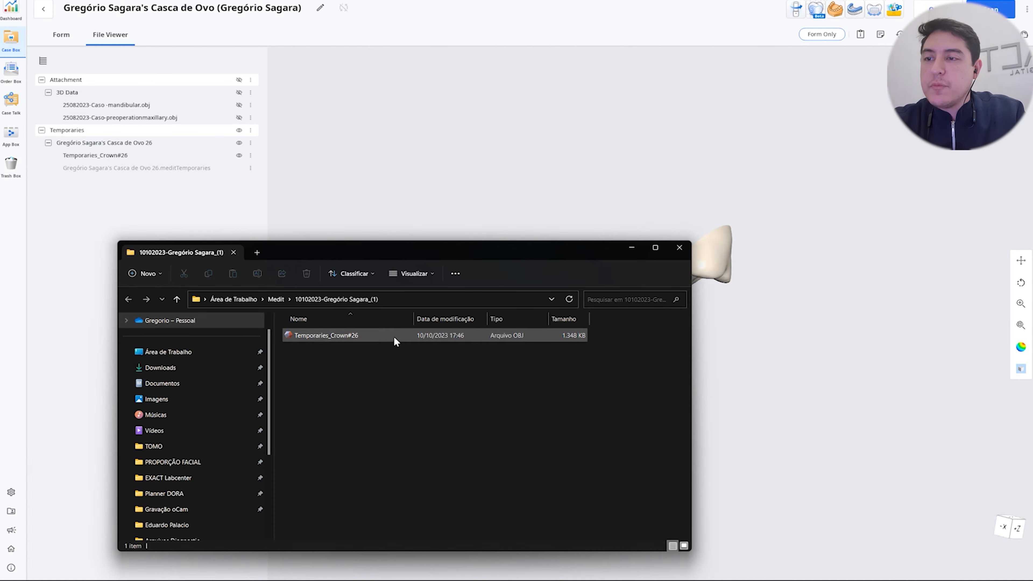
{"action": "double_click", "coordinate": [395, 336]}
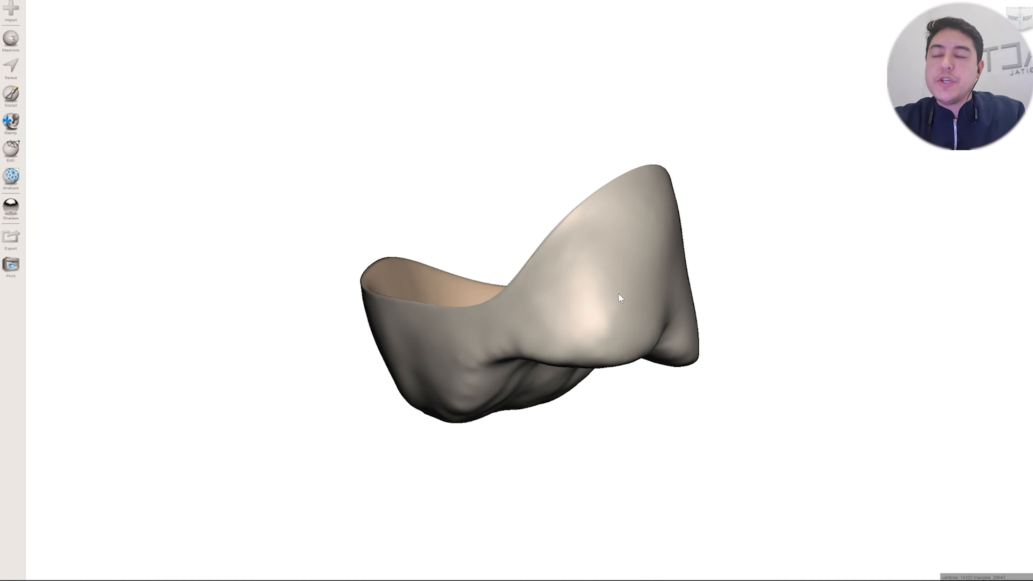
{"action": "right_click_drag", "start_coordinate": [618, 293], "coordinate": [550, 288]}
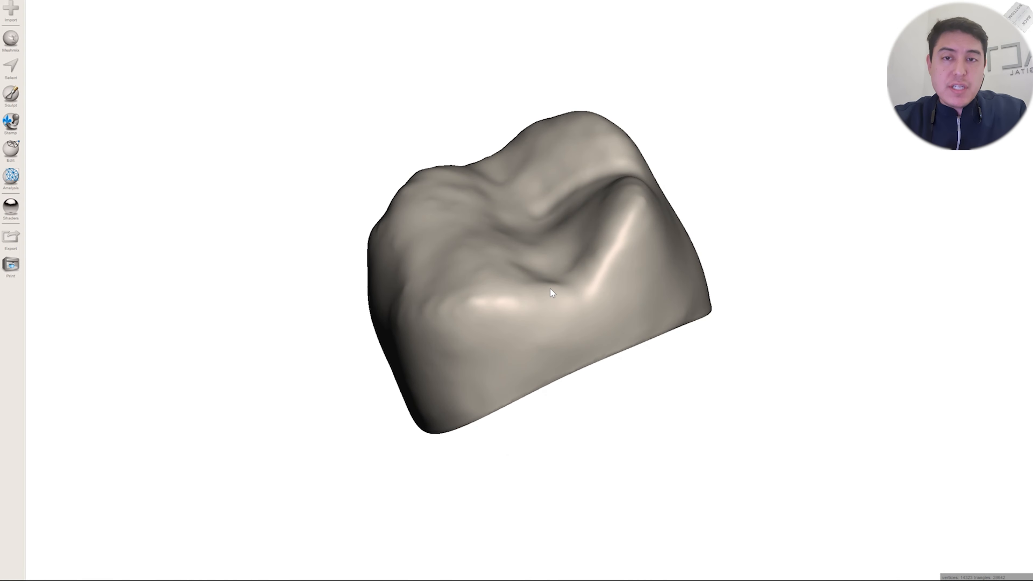